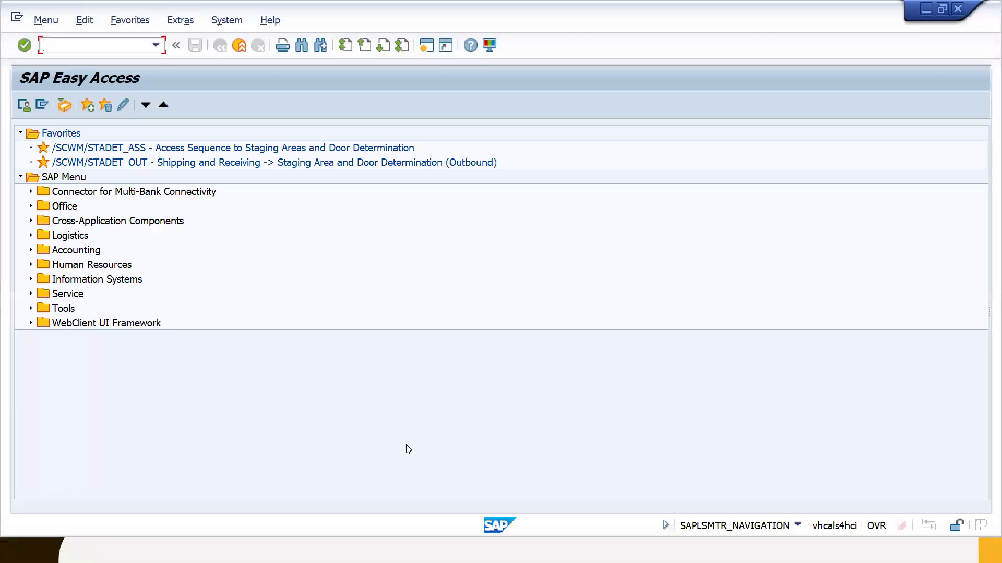
Open the customer invoice transaction F-22 and set the document date to 09/25/2024
type("F-22")
key("Return")
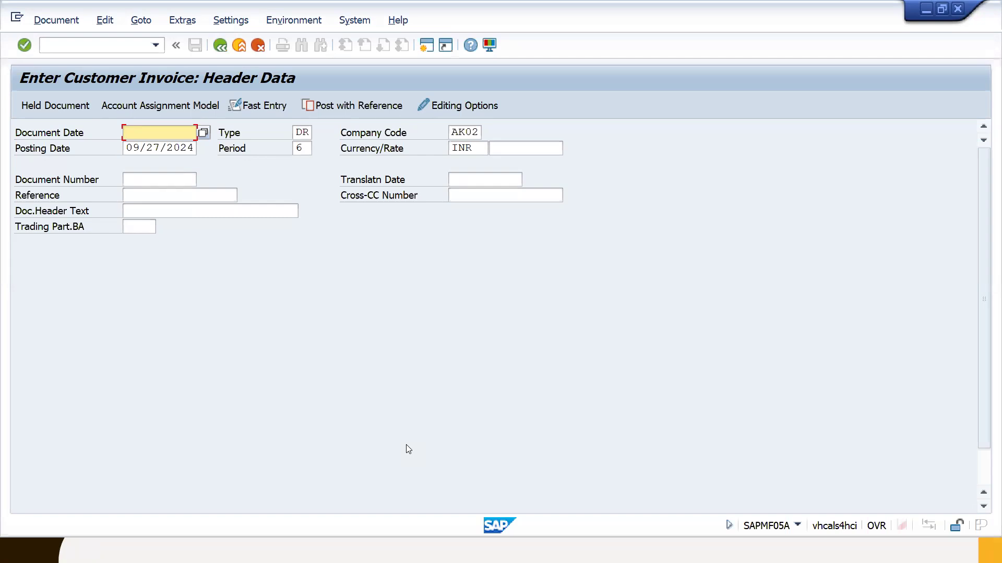
key("BackSpace")
key("Down")
key("Return")
Review the company code, currency and period in the invoice header
key("Tab")
key("Tab")
key("shift+Right")
key("shift+Right")
key("shift+Right")
key("shift+Right")
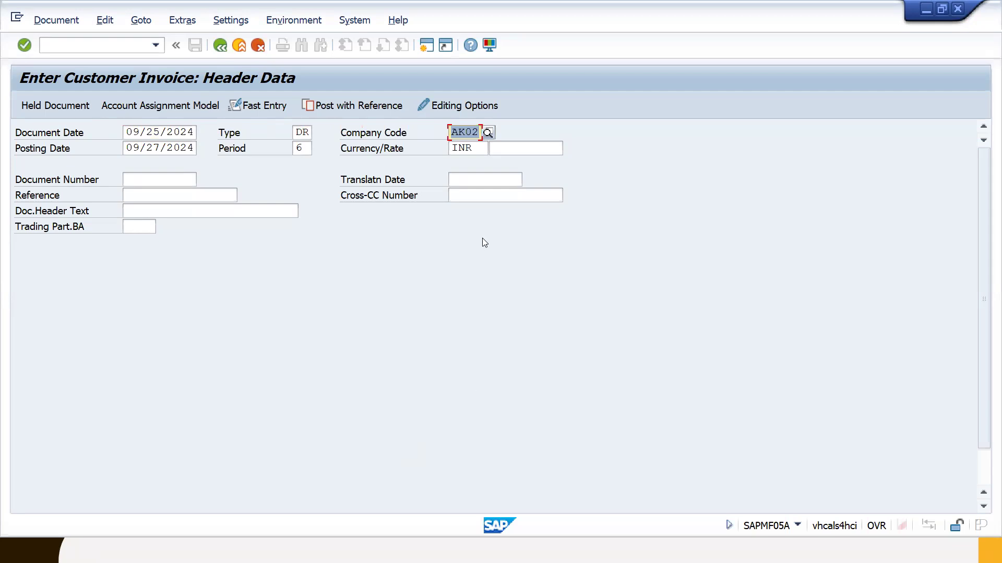
left_click(473, 148)
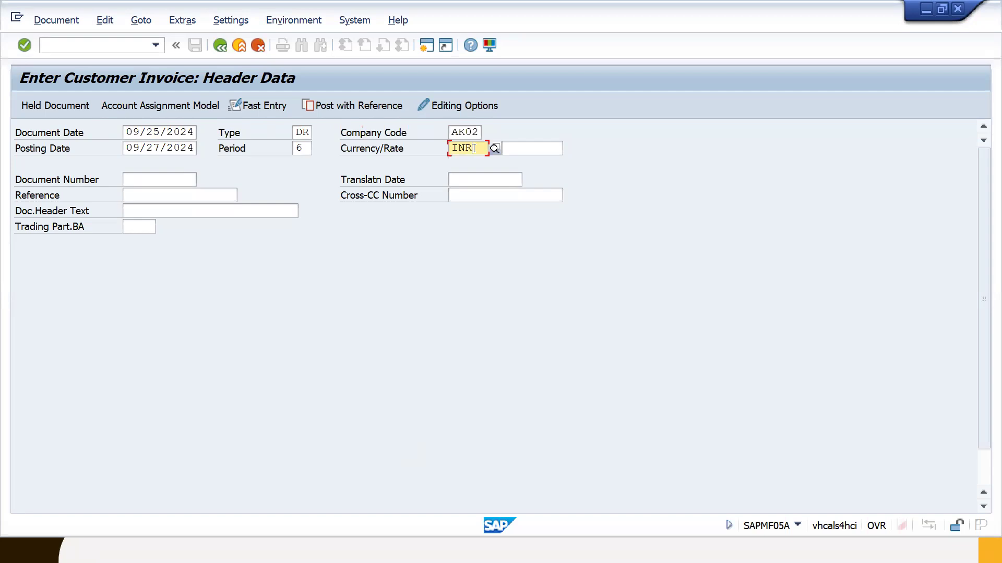
left_click(304, 146)
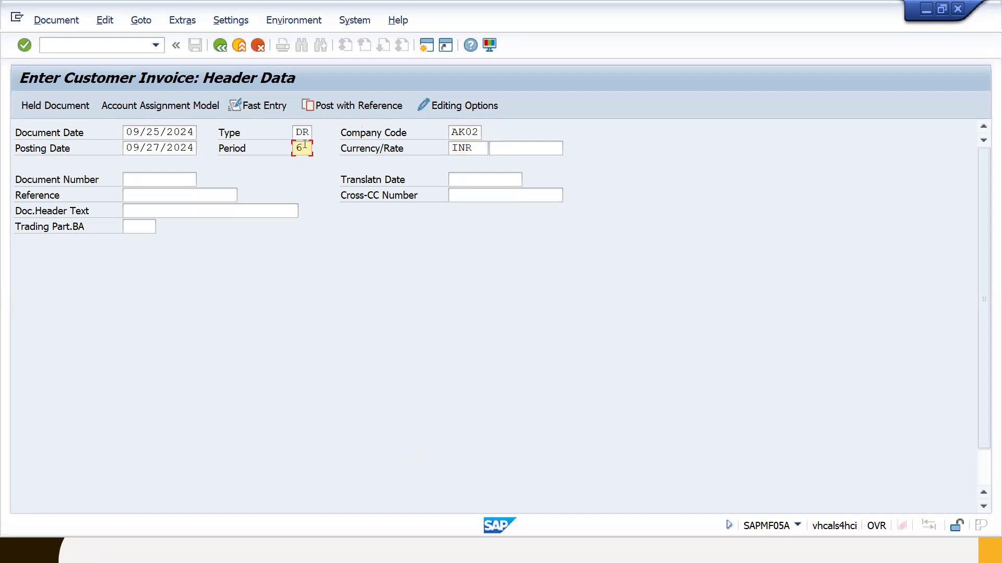
Look through the available posting keys for the first line item, keeping the existing key
left_click_drag(985, 325, 983, 434)
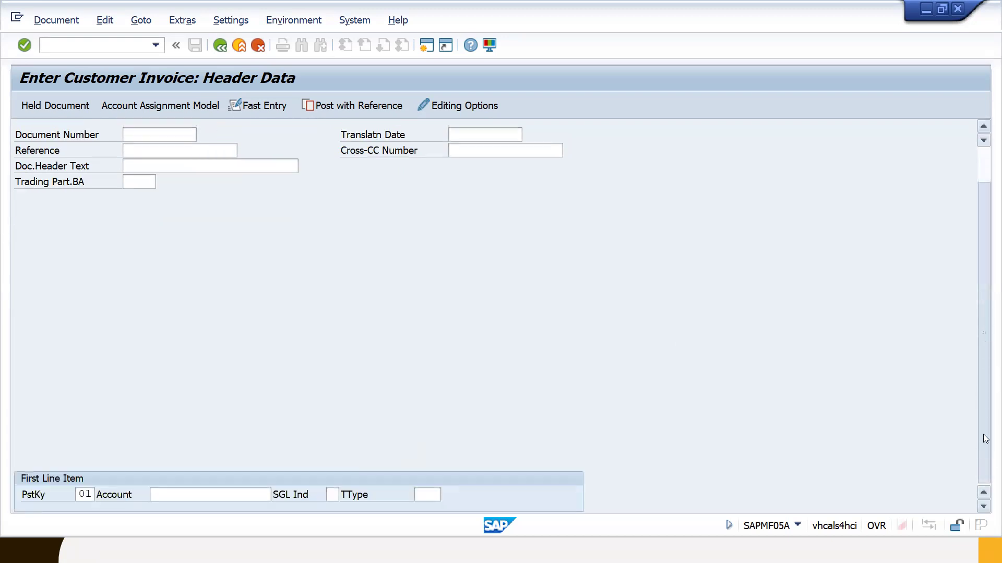
left_click(92, 496)
left_click(98, 496)
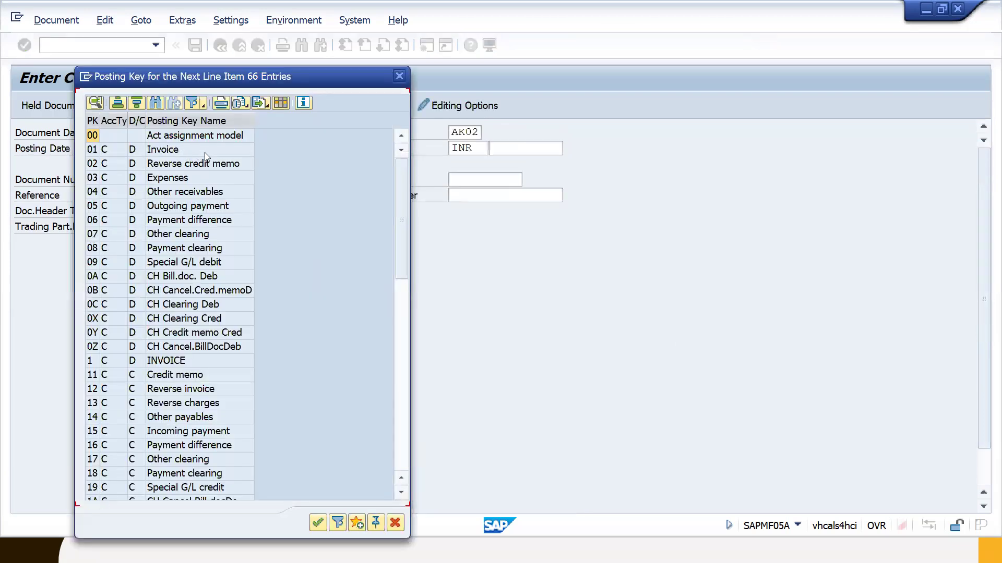
left_click(399, 76)
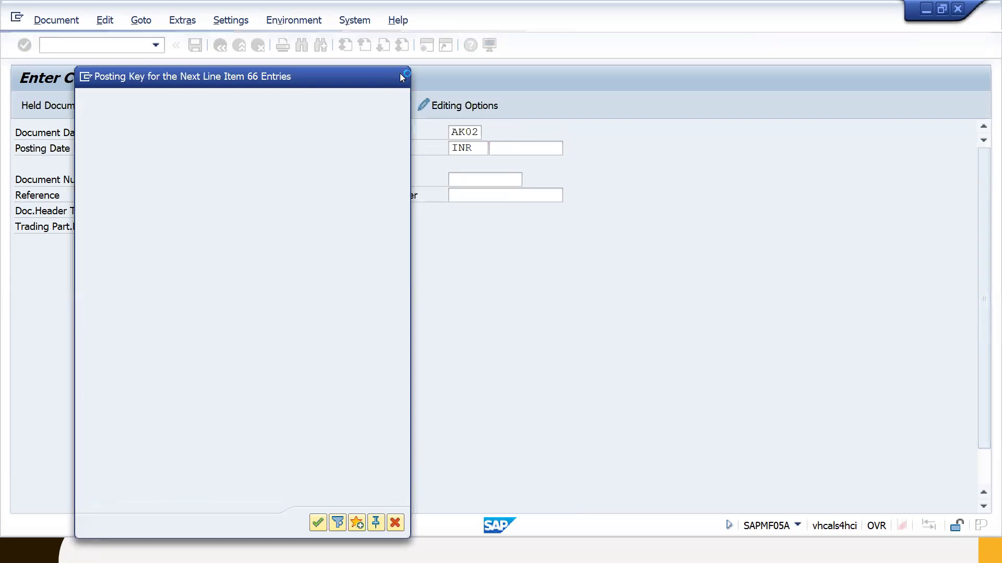
Look up customer DVK CHEMICALS P LTD in company code AK02 as the first line item's account and proceed to the customer item
left_click(174, 493)
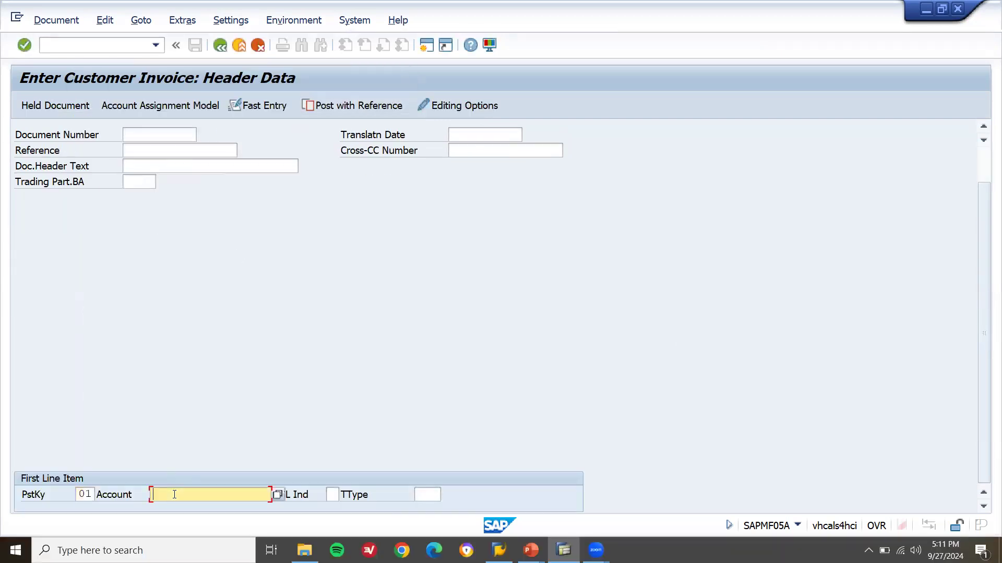
left_click(279, 495)
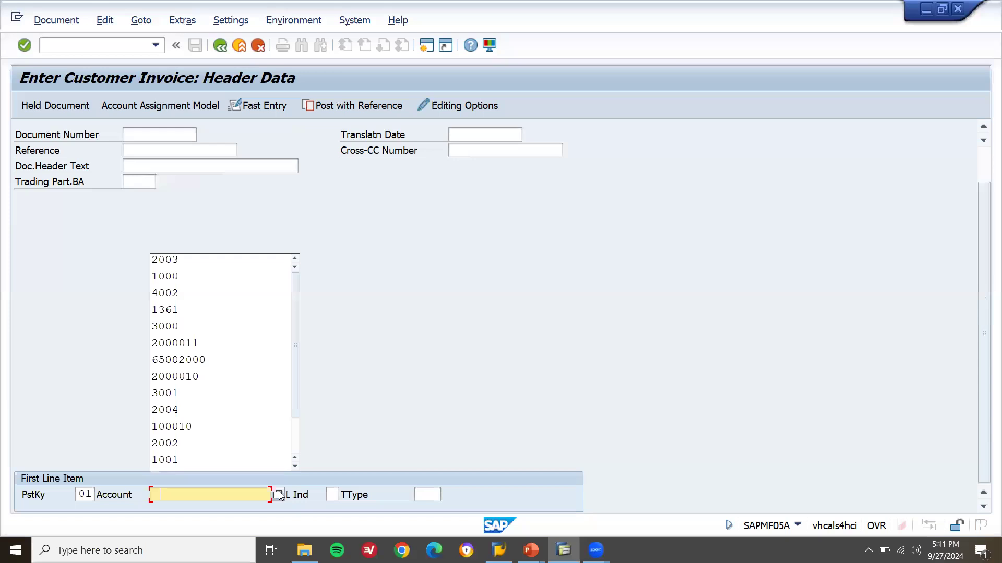
left_click(279, 493)
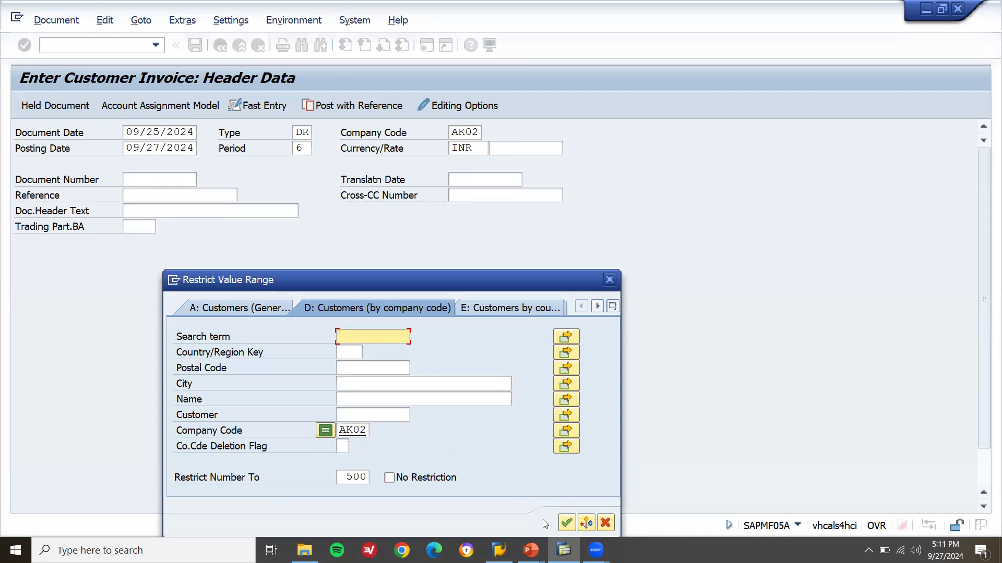
left_click(566, 523)
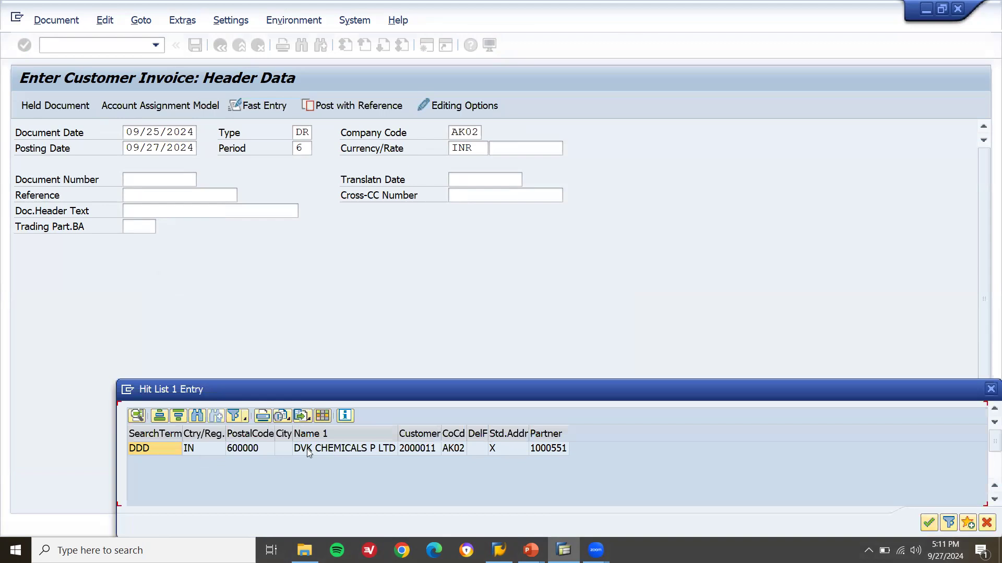
double_click(307, 449)
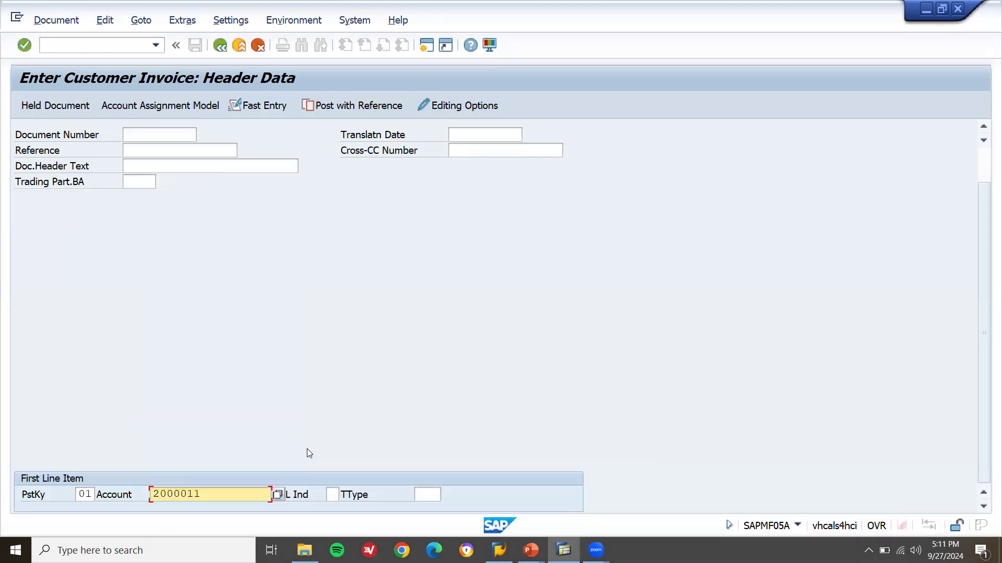
key("Return")
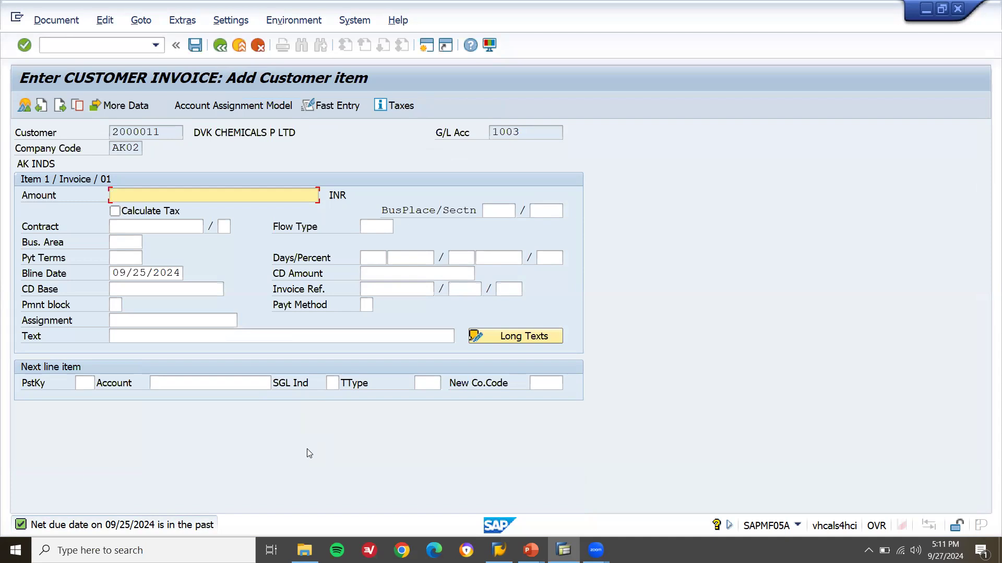
Enter 20000 INR as the customer item's amount and enable tax calculation
type("20000")
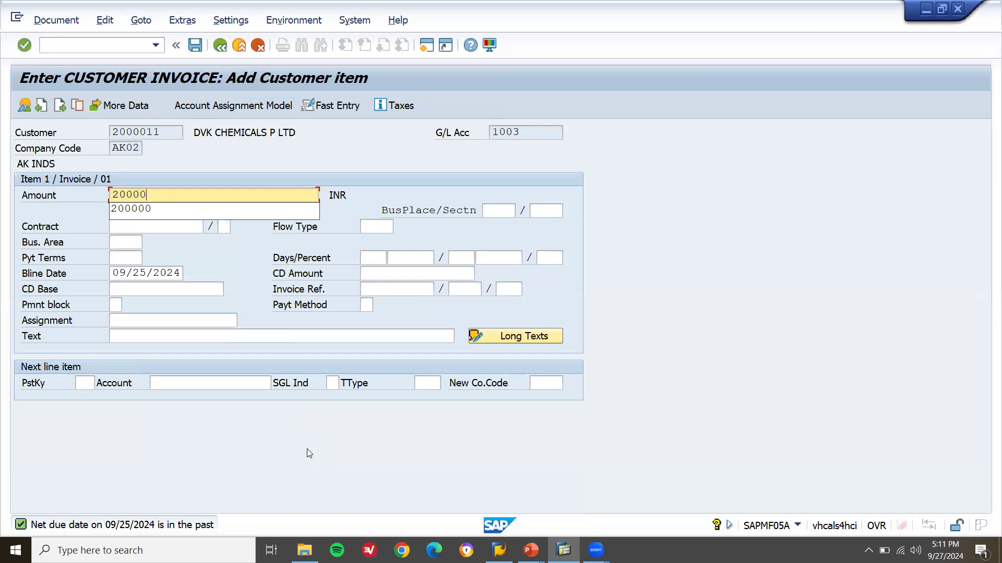
key("Escape")
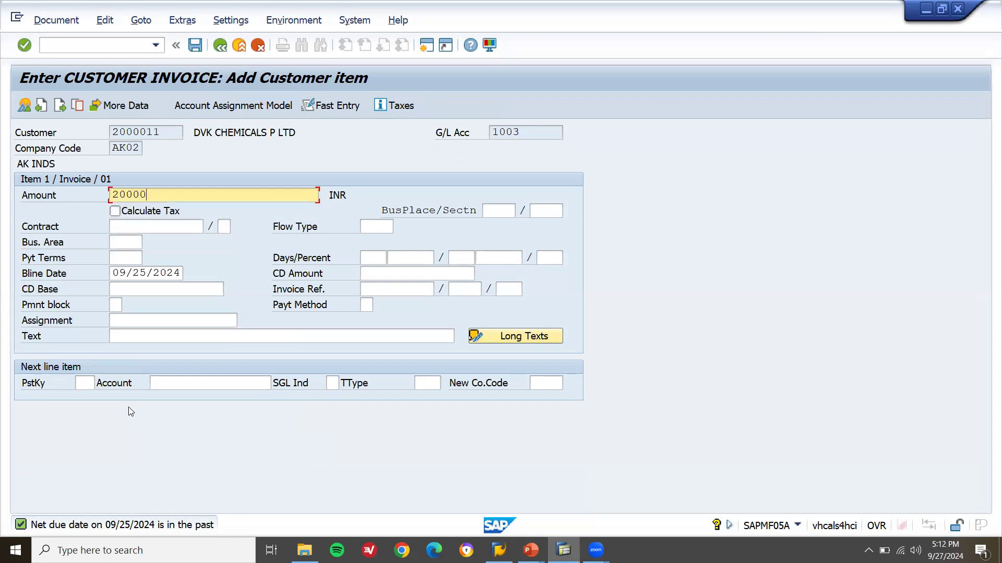
left_click(115, 211)
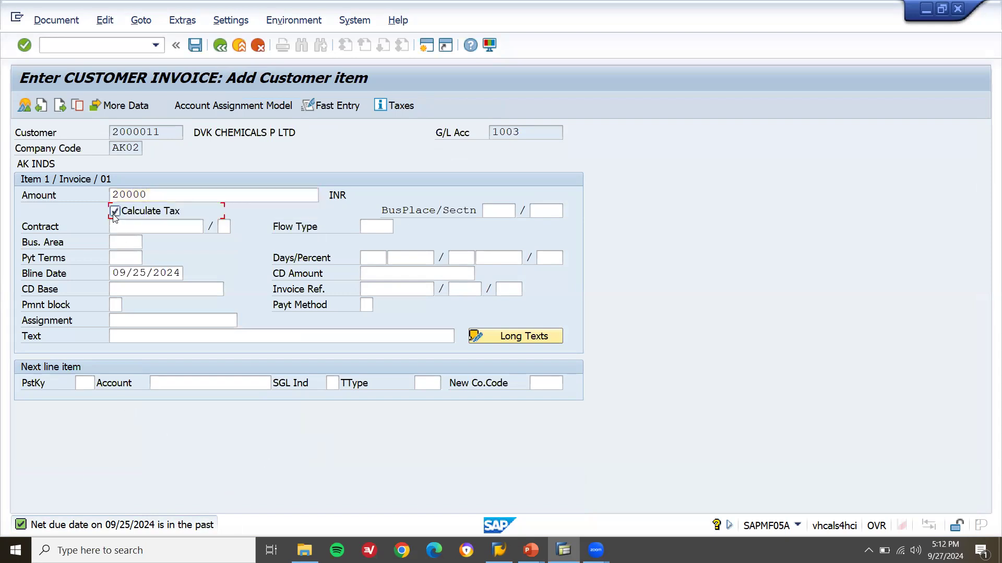
Choose posting key 50, Credit entry, for the next line item
left_click(87, 384)
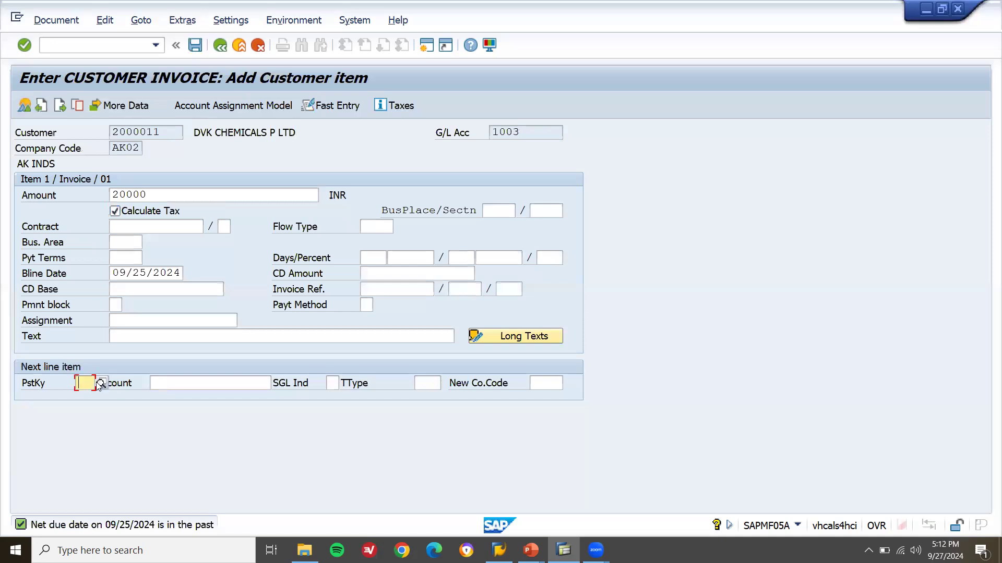
left_click(101, 383)
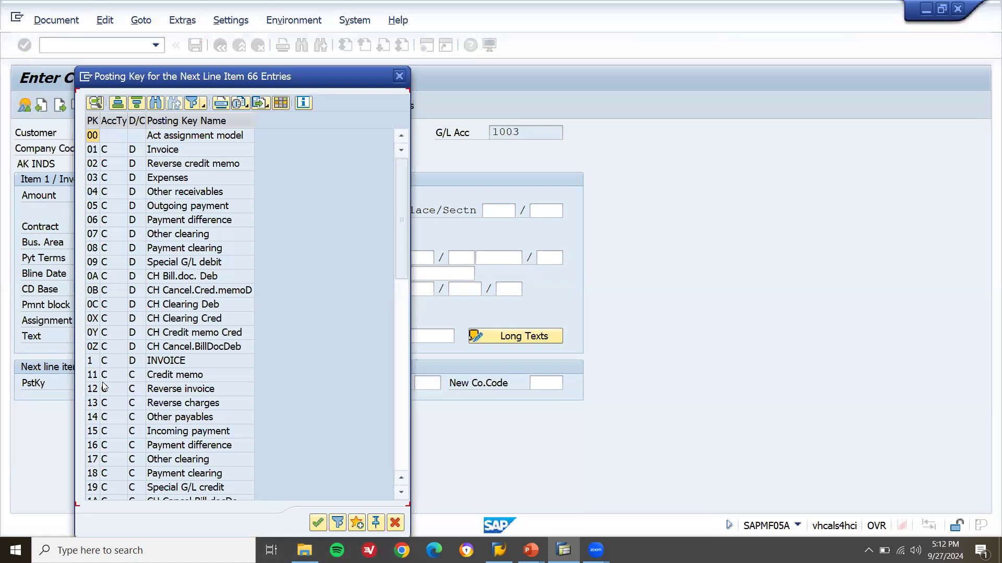
left_click(401, 459)
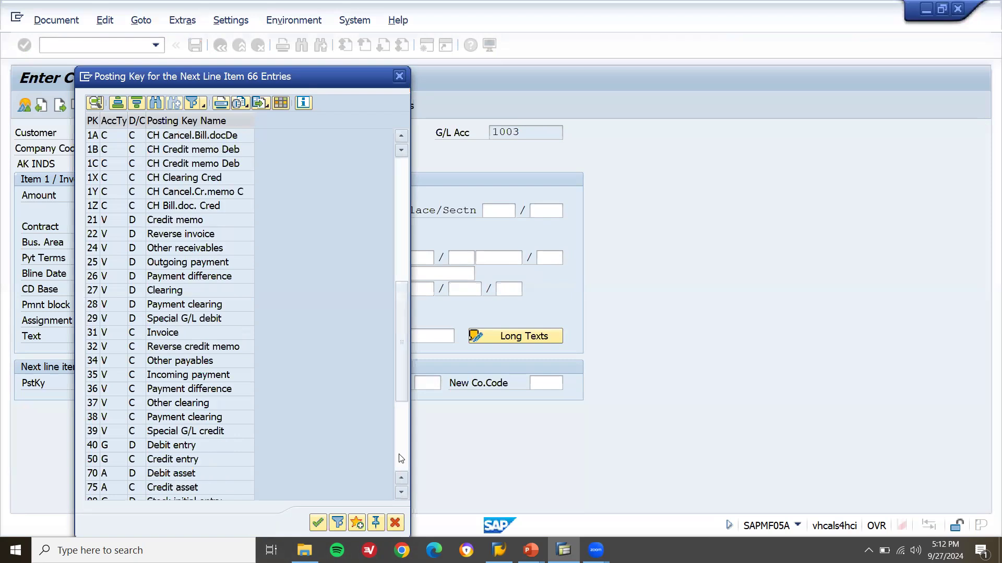
left_click(178, 462)
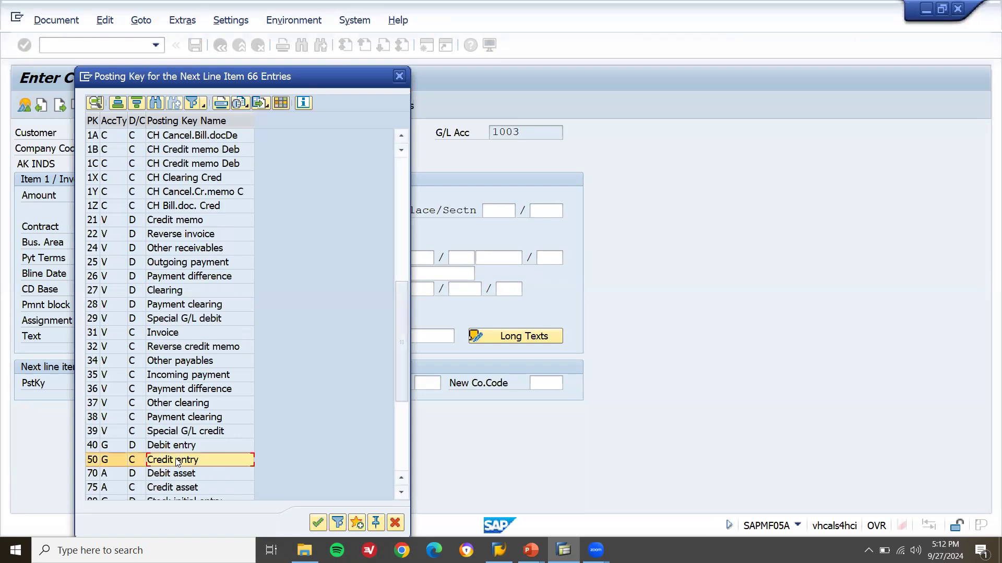
double_click(176, 459)
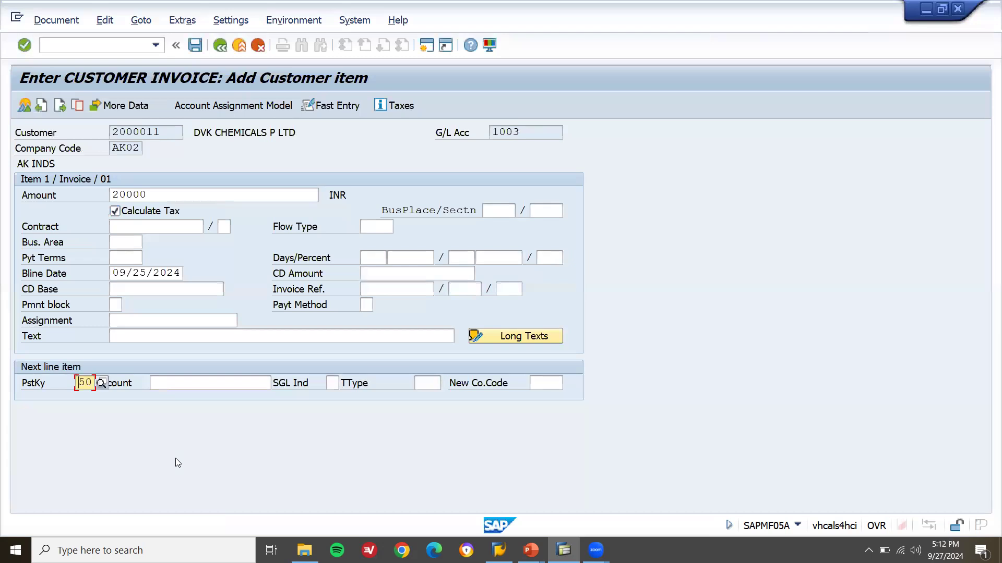
Look up the G/L accounts in chart of accounts AK02 and assign SALES ACCOUNT A/C to the next line item
left_click(222, 383)
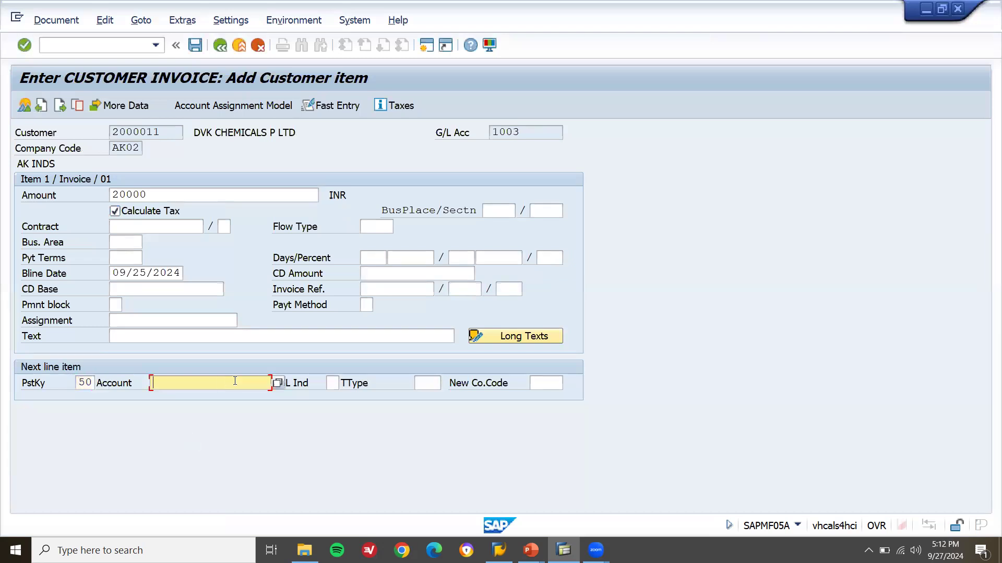
key("Return")
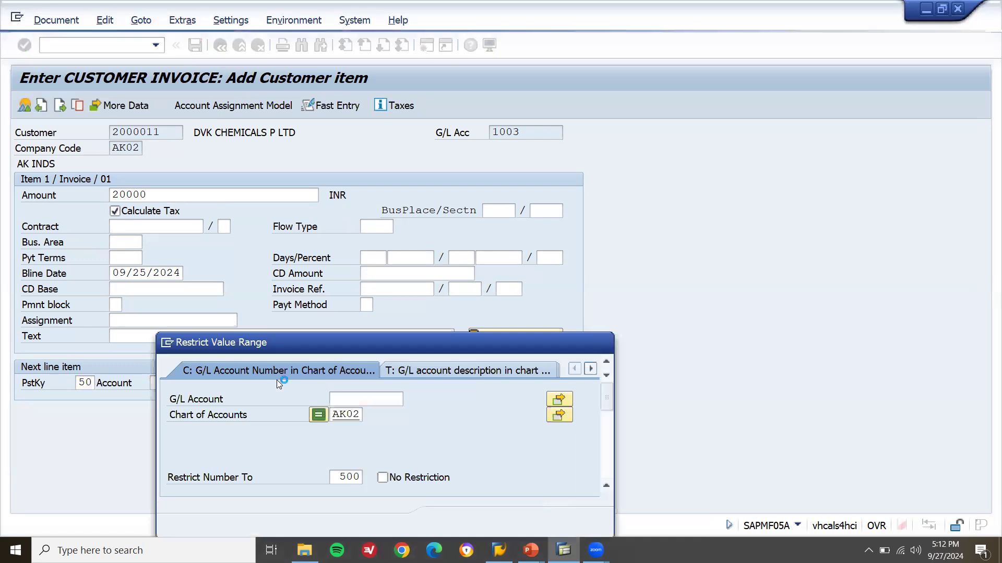
key("Return")
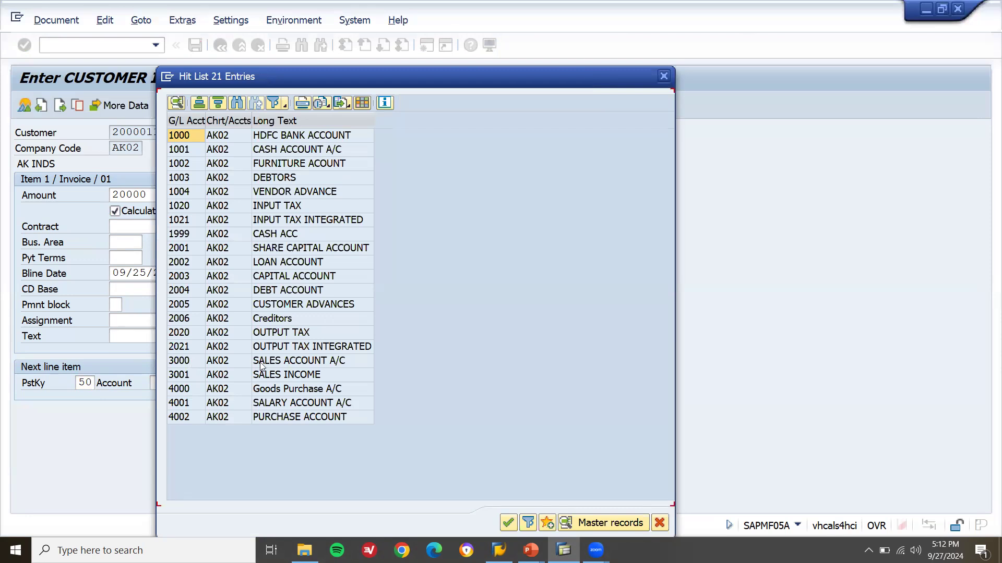
left_click(288, 362)
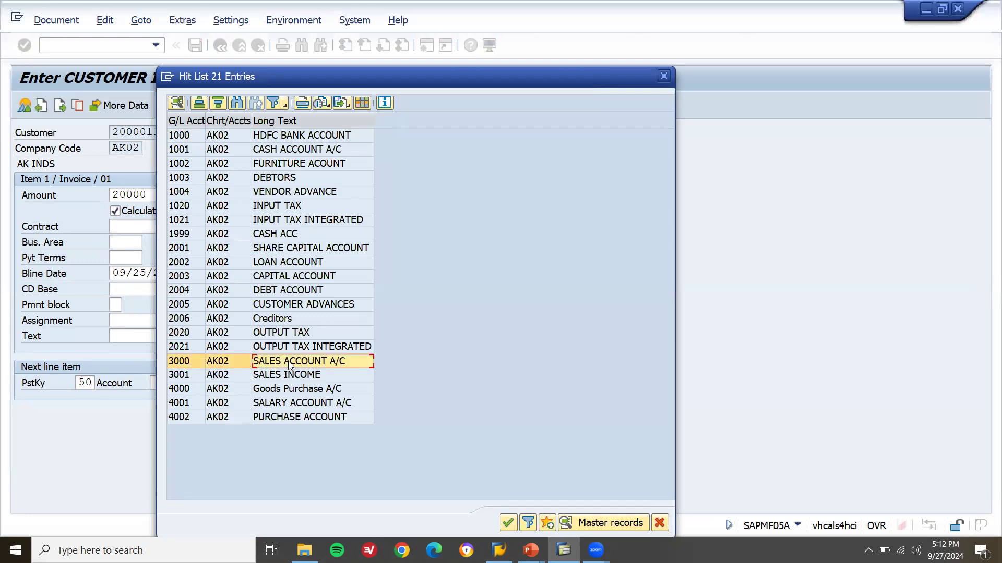
double_click(288, 361)
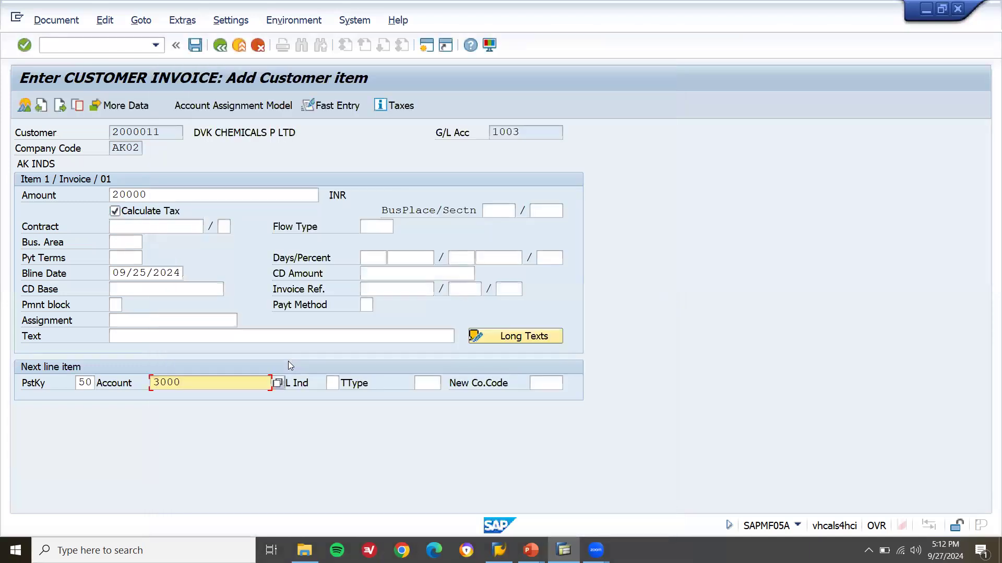
Enter the item text "SOLD GOODS TO CUSTOMER DVK CUSTOMER" and proceed to the G/L account item
left_click(232, 335)
type("SO")
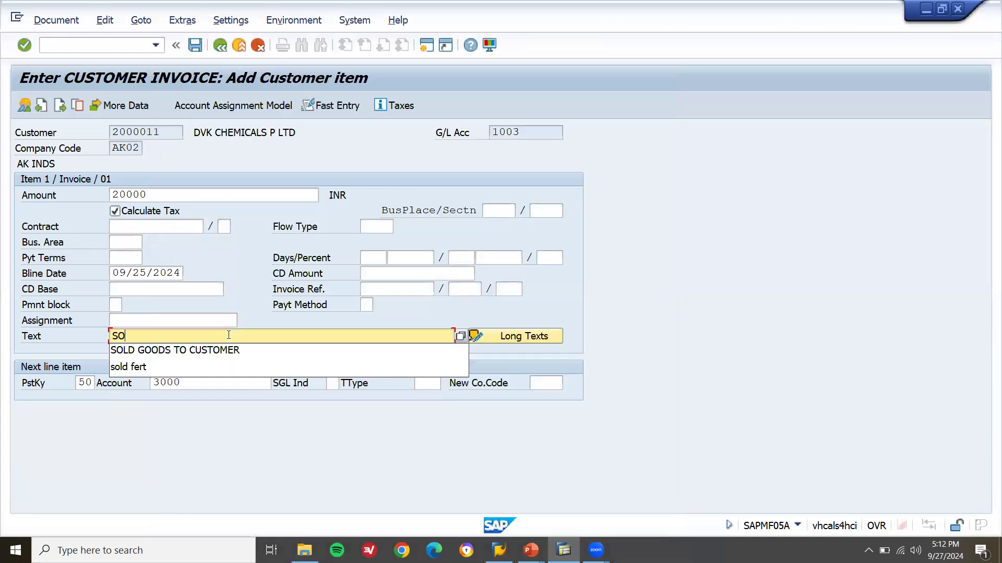
key("Down")
key("Return")
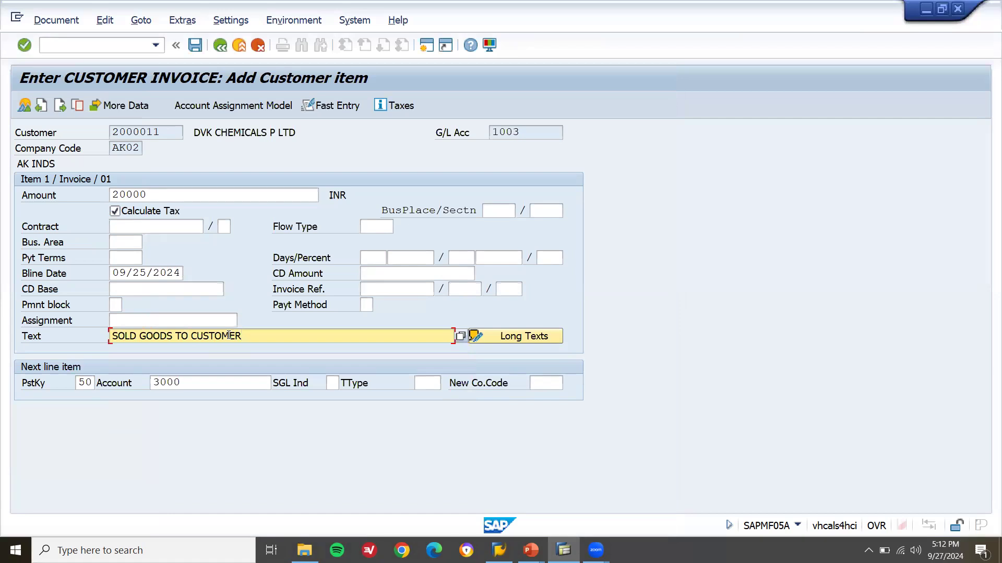
type("DVK CUA")
key("BackSpace")
type("STOMER")
key("Return")
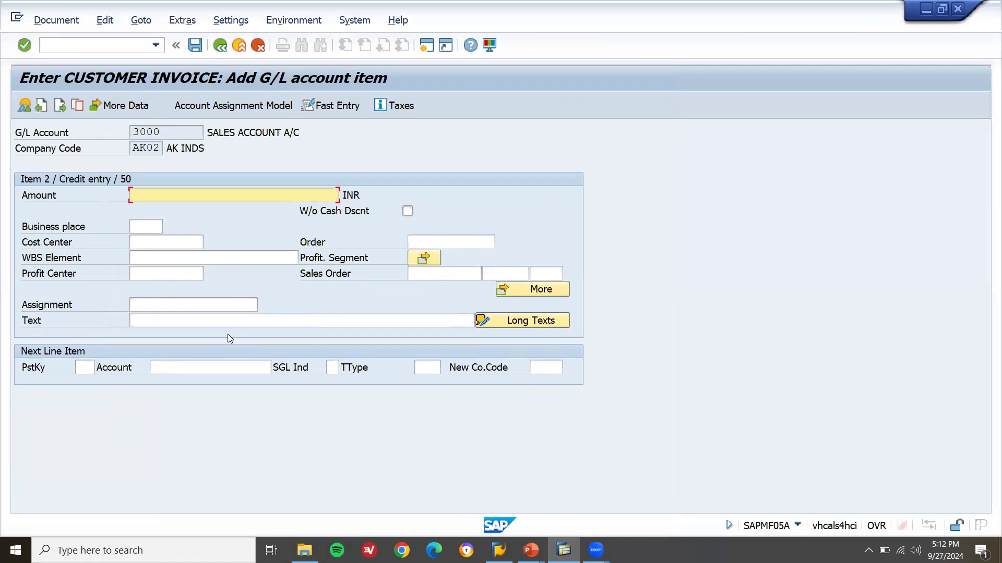
Fill the sales item's amount with the balancing value using * and copy the previous item's text using +
type("*")
key("Return")
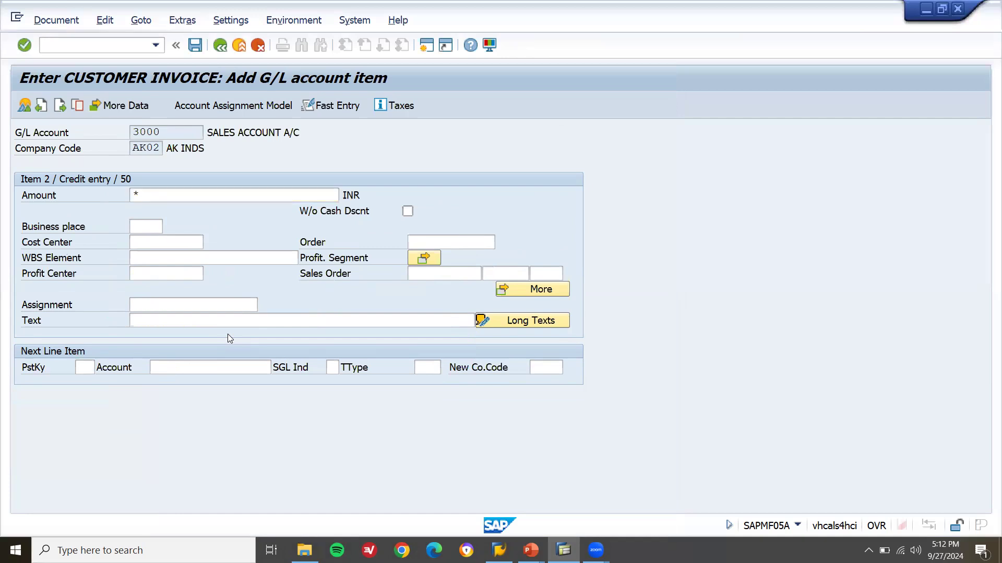
left_click(223, 322)
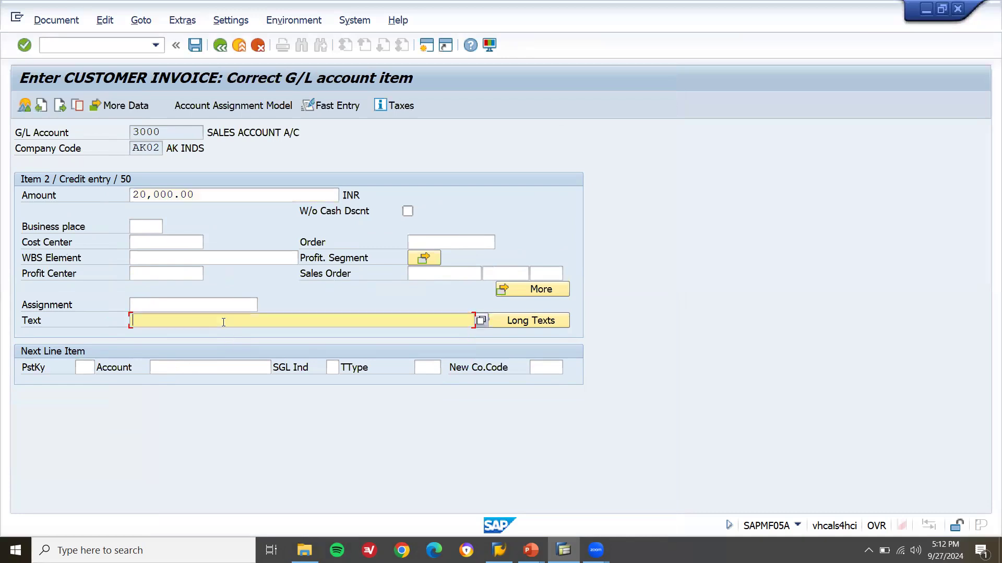
type("+")
key("Return")
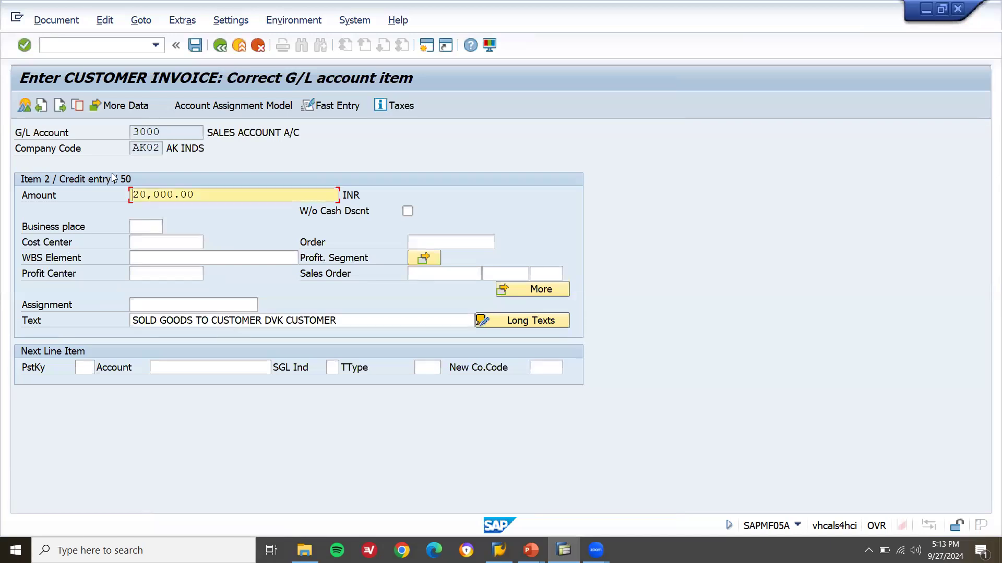
Simulate the customer invoice document and post it
left_click(56, 20)
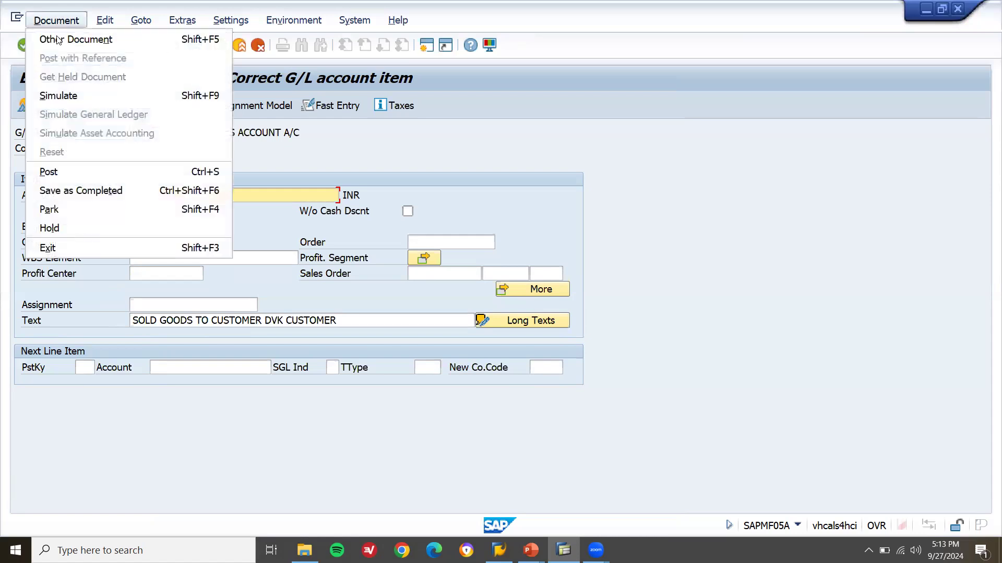
left_click(70, 94)
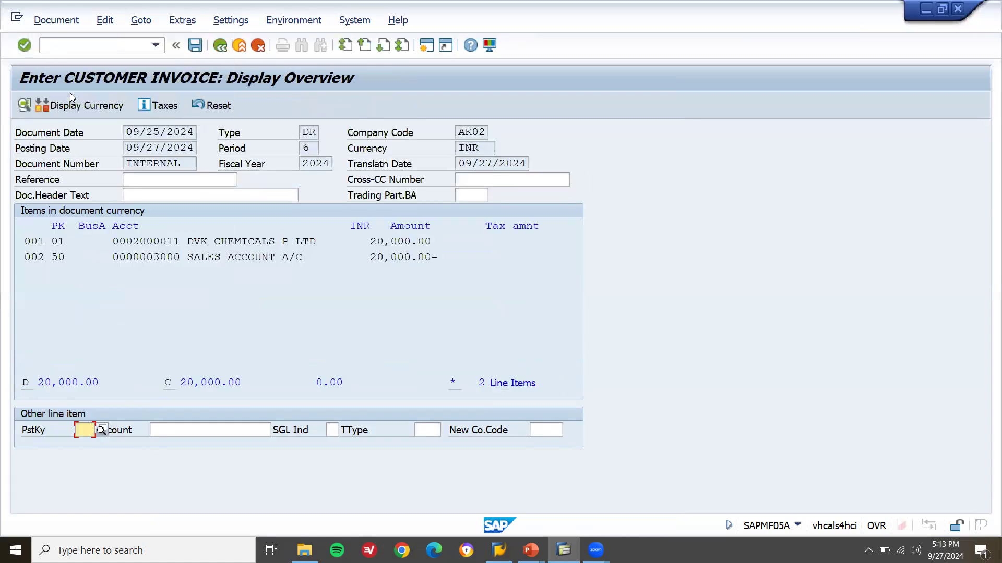
left_click(195, 46)
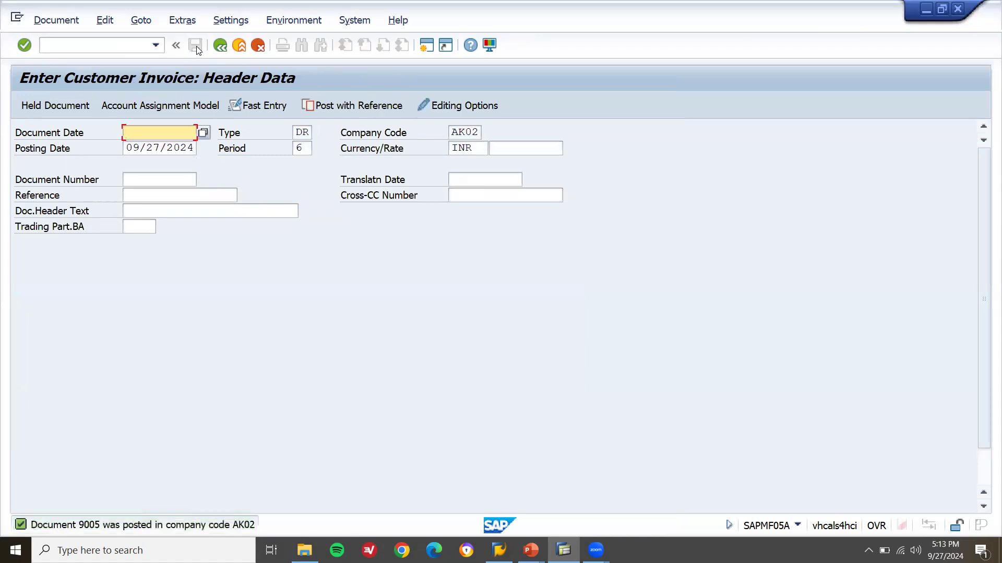
Exit customer invoice entry, discarding the empty document, and start posting an incoming payment with transaction F-28
left_click(240, 46)
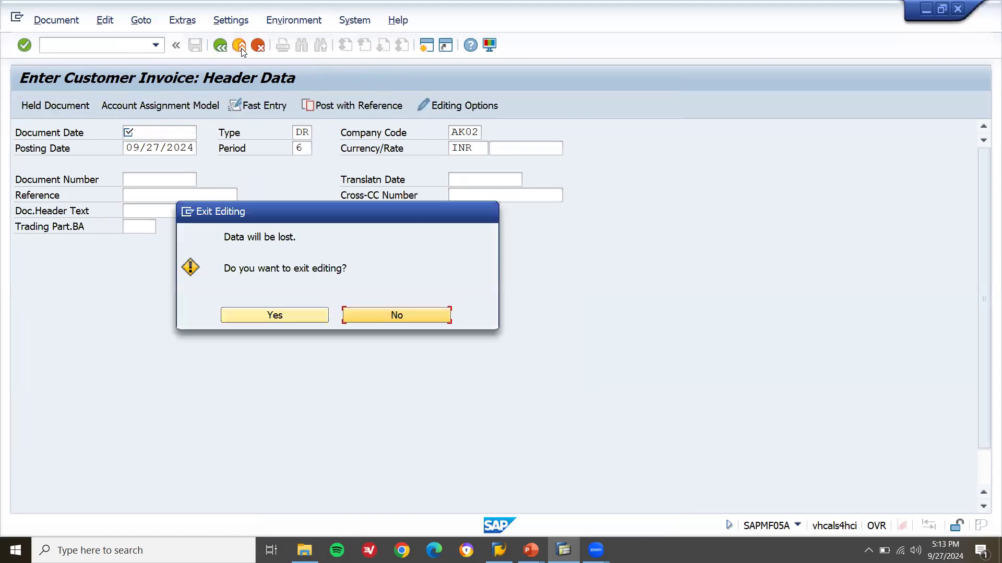
left_click(275, 315)
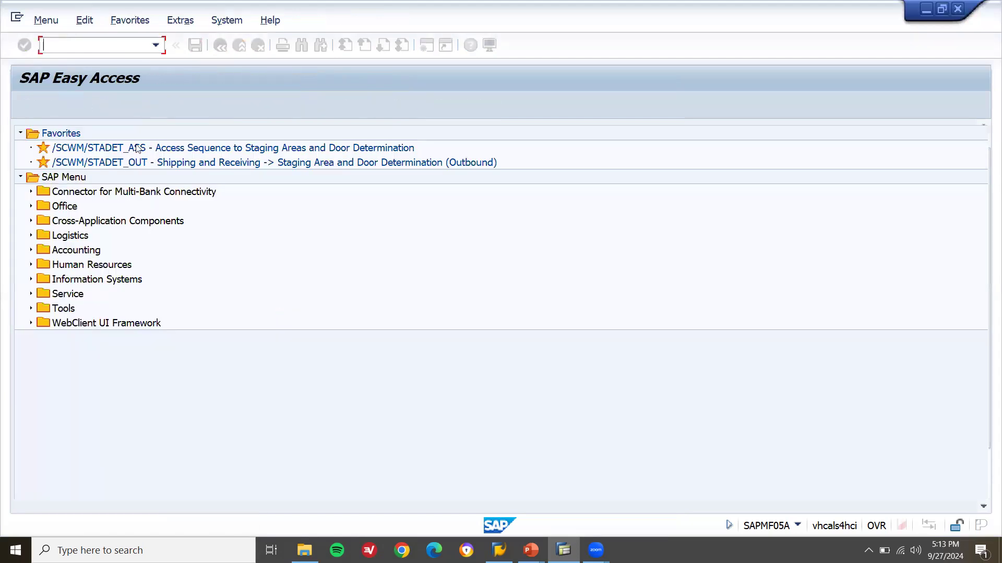
type("F-28")
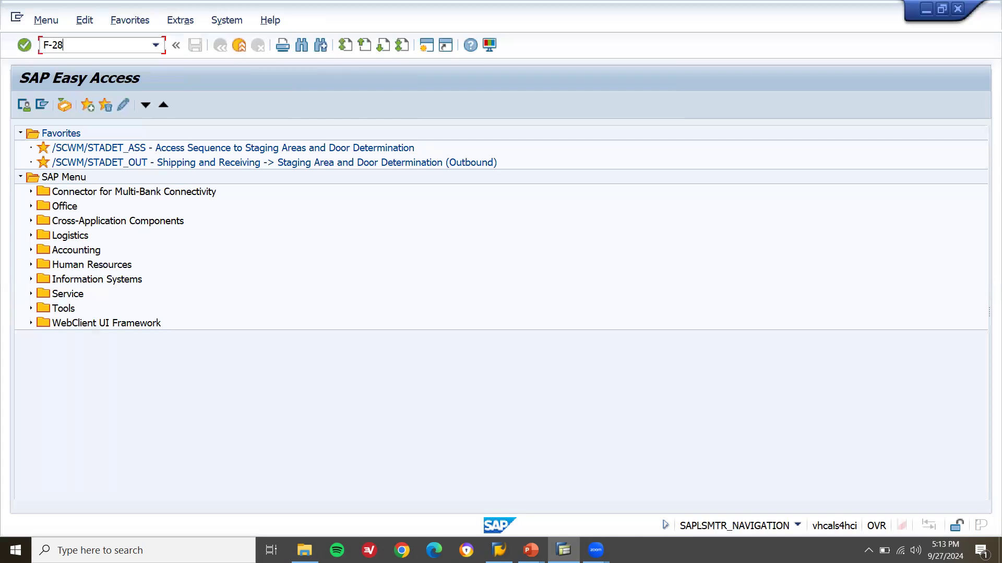
key("Return")
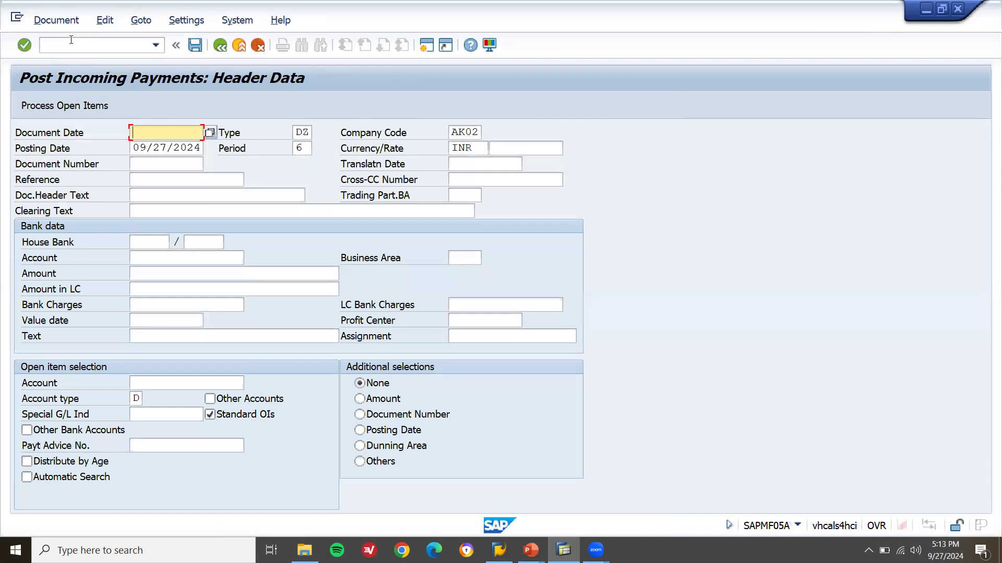
Set the payment's document date to 09/25/2024 and assign HDFC BANK ACCOUNT as the bank data account
key("Down")
key("Return")
left_click(163, 263)
left_click(251, 261)
key("Return")
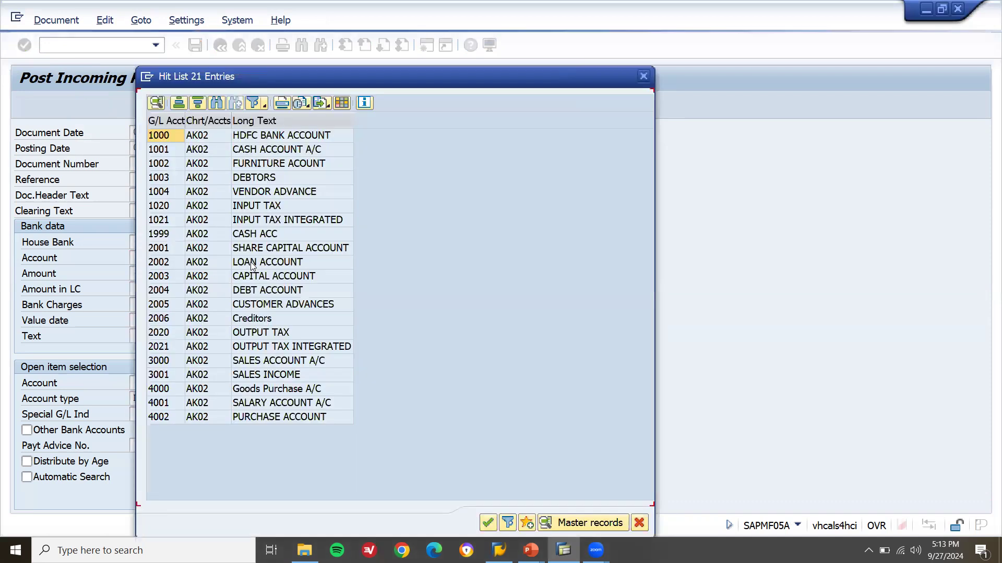
left_click(271, 137)
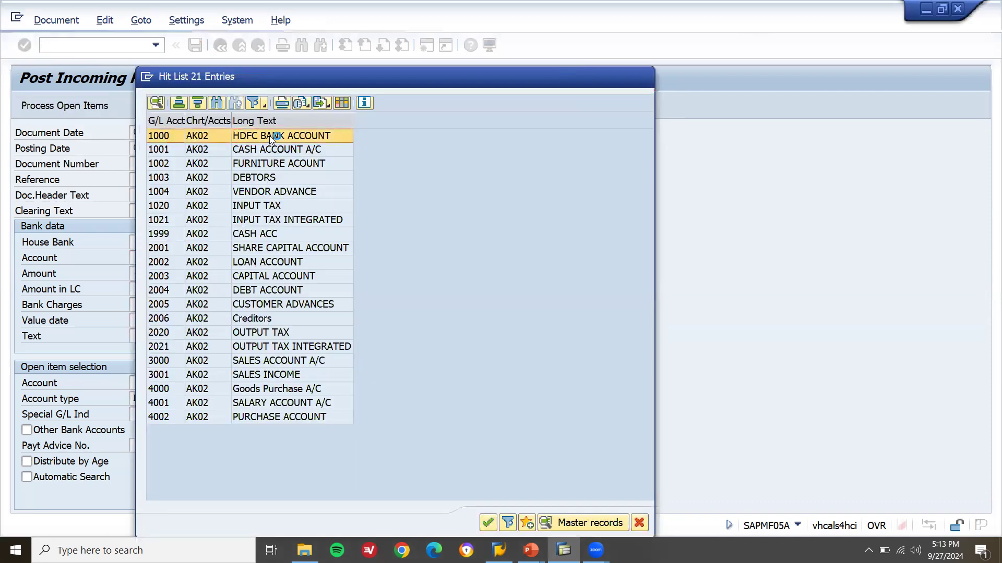
double_click(270, 135)
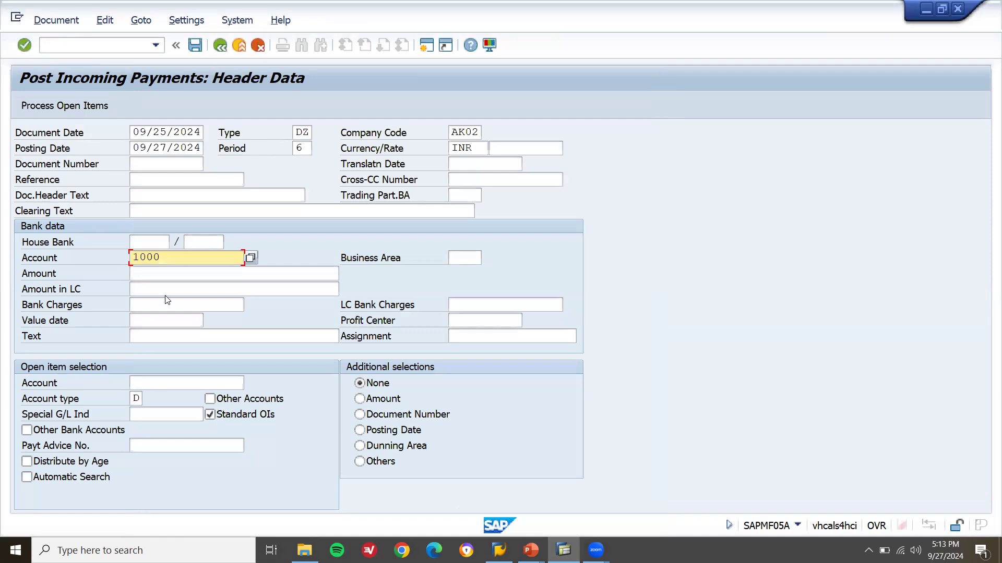
Look up the customer DVK CHEMICALS P LTD and assign it as the account for open item selection
left_click(185, 384)
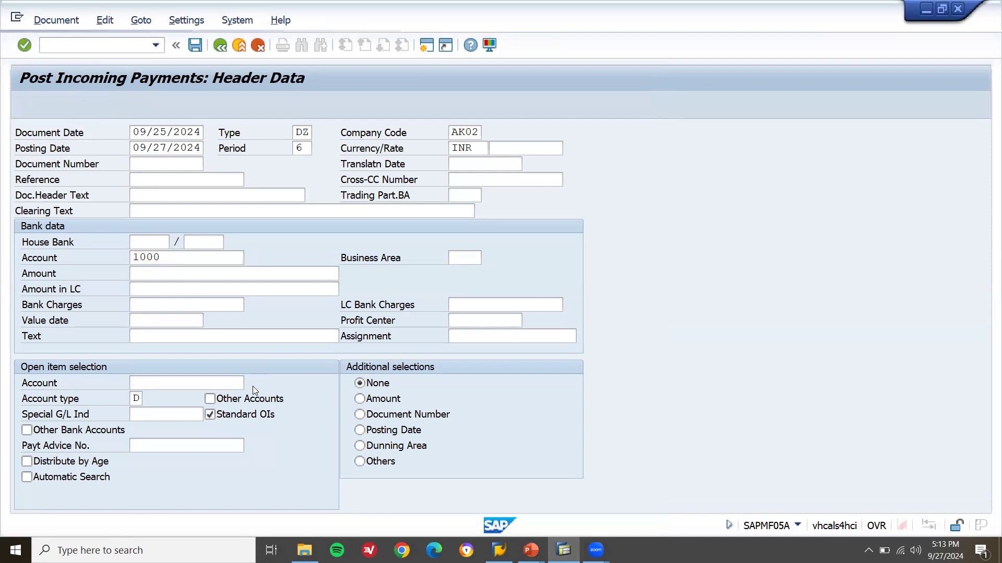
key("F4")
key("Return")
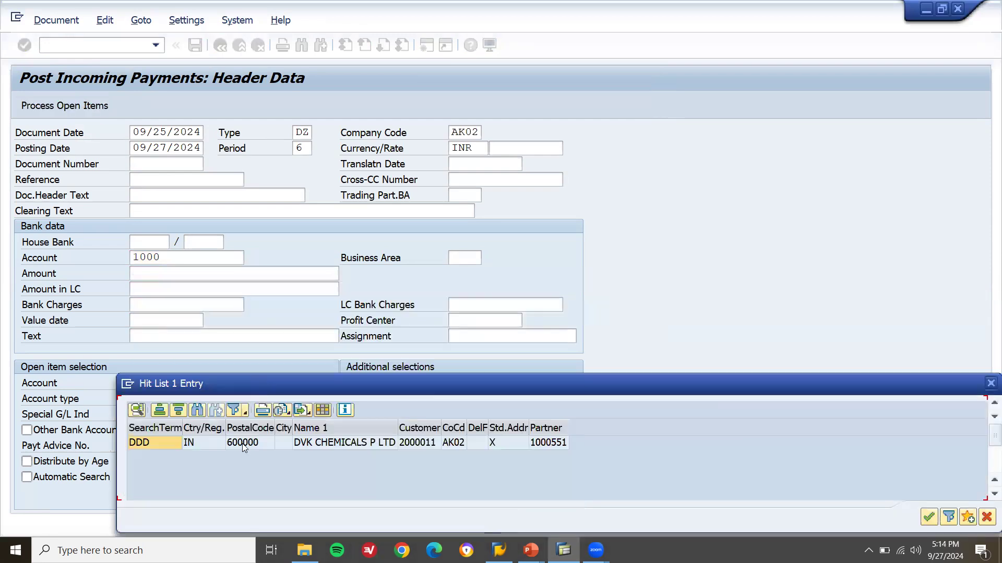
double_click(242, 443)
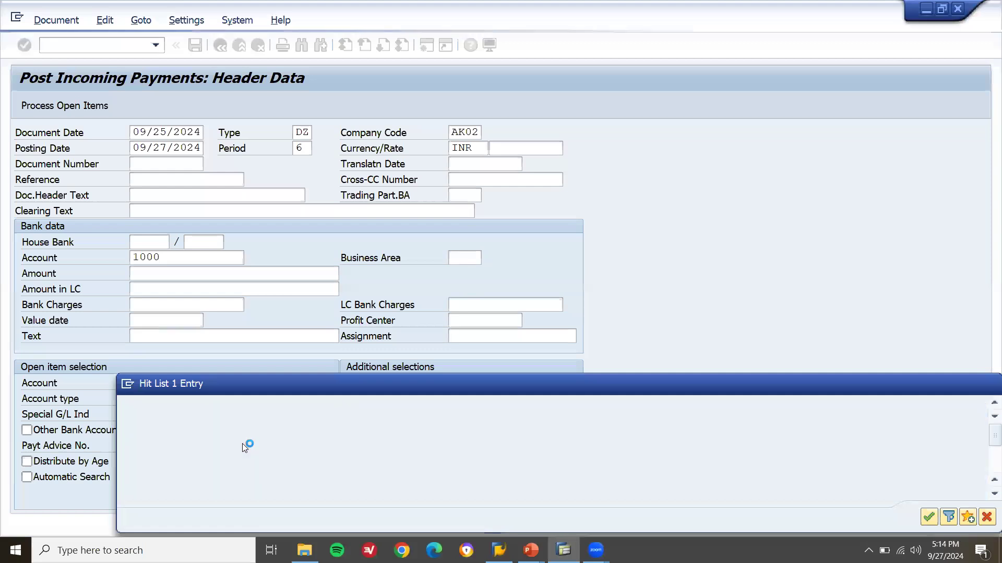
key("Return")
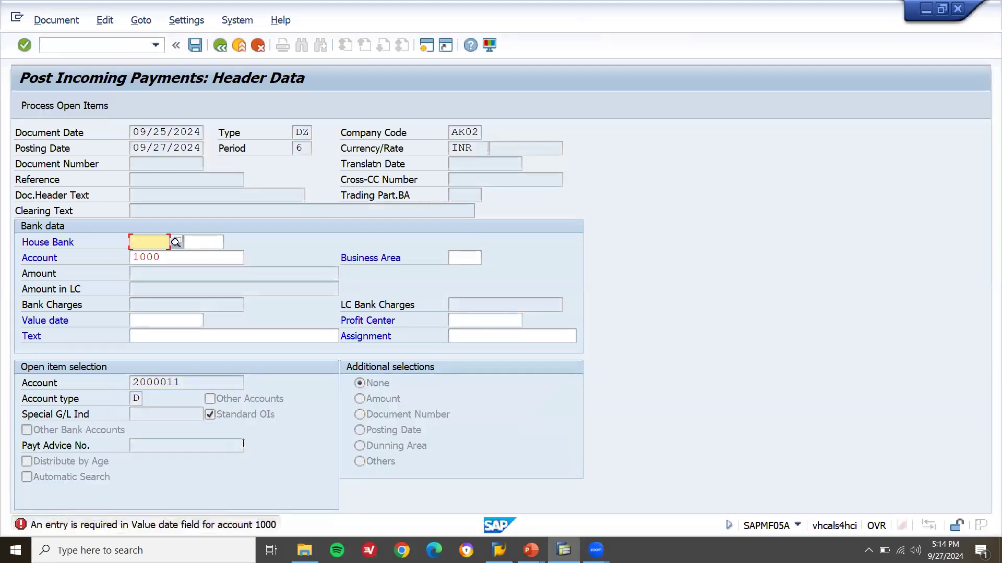
Set the value date in the bank data to 09/28/2024
left_click(185, 318)
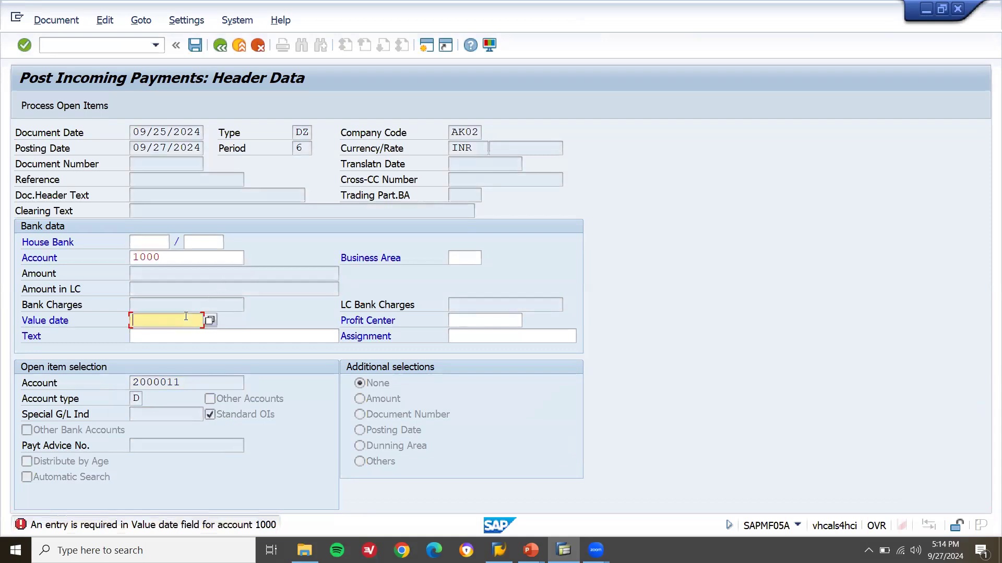
key("Return")
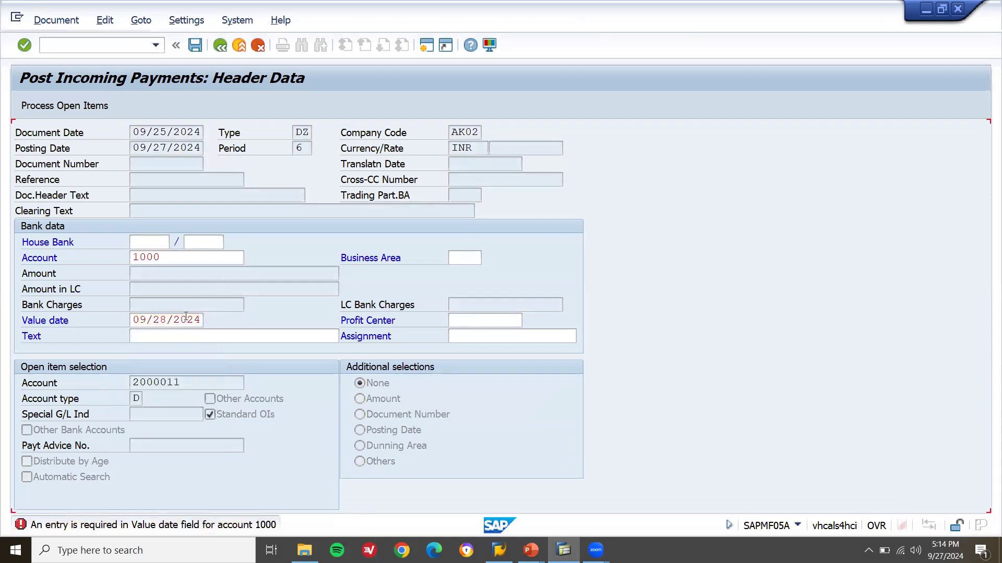
key("Return")
Enter 20000 as the payment amount and post the incoming payment against the customer's open invoice
type("20000")
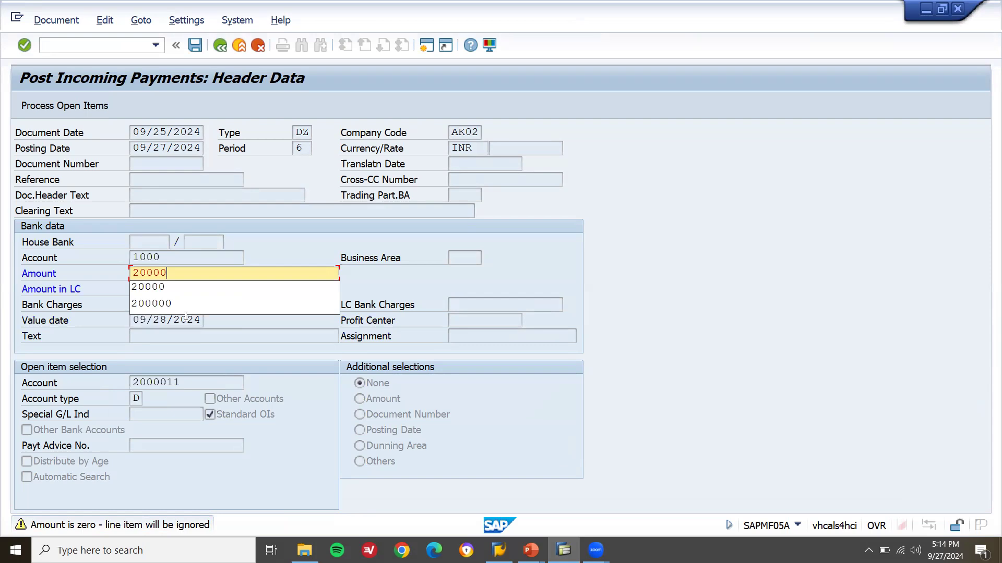
key("Return")
key("Return")
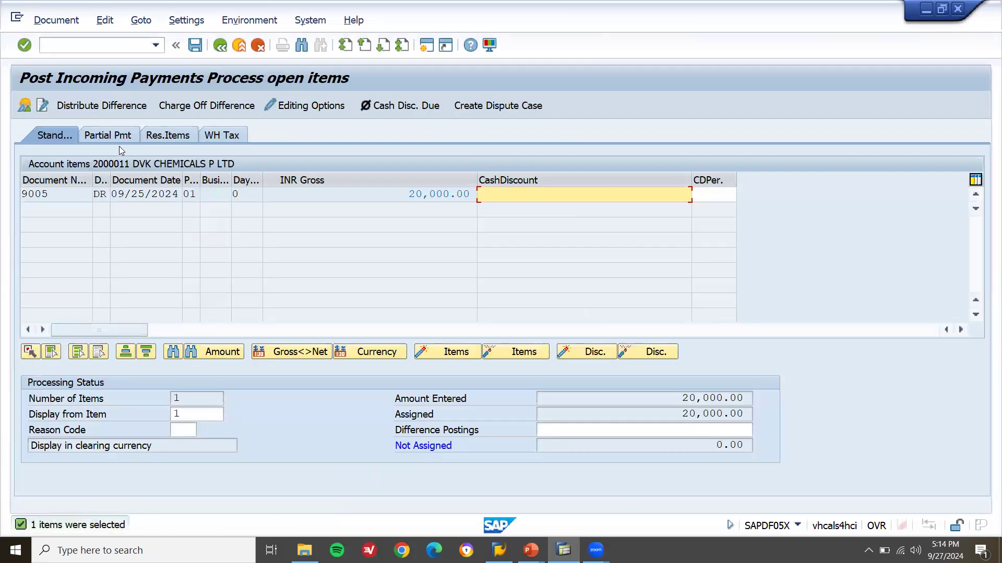
left_click(193, 50)
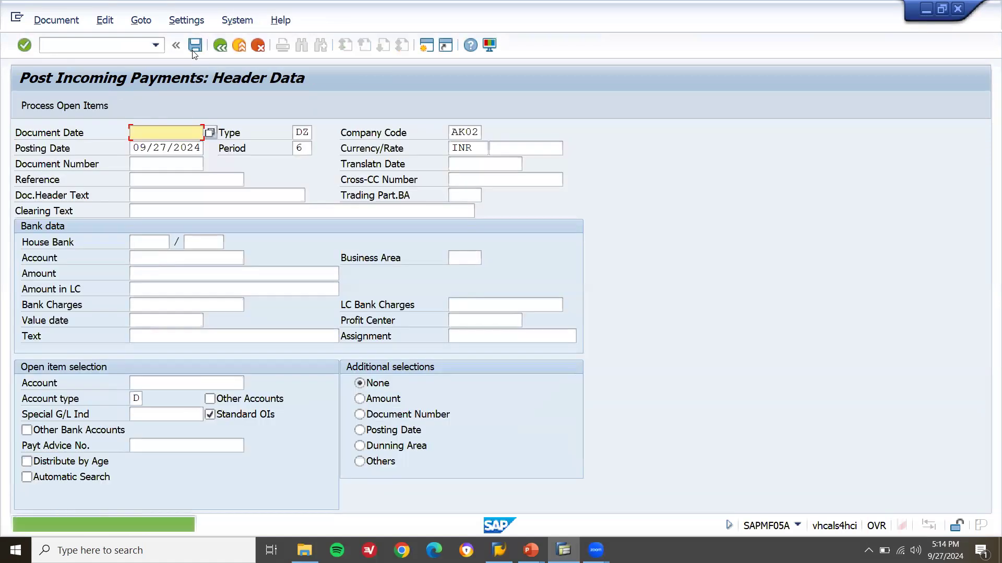
Display the balance of DVK CHEMICALS P LTD for company code AK02, fiscal year 2024, with transaction FD10N, and examine period 6
left_click(133, 44)
type("/NFD10N")
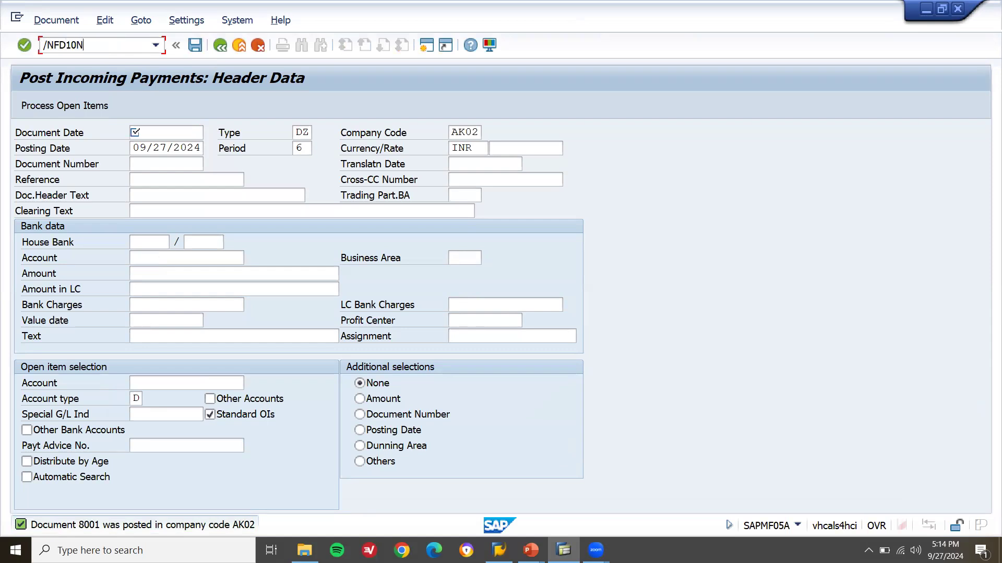
key("Return")
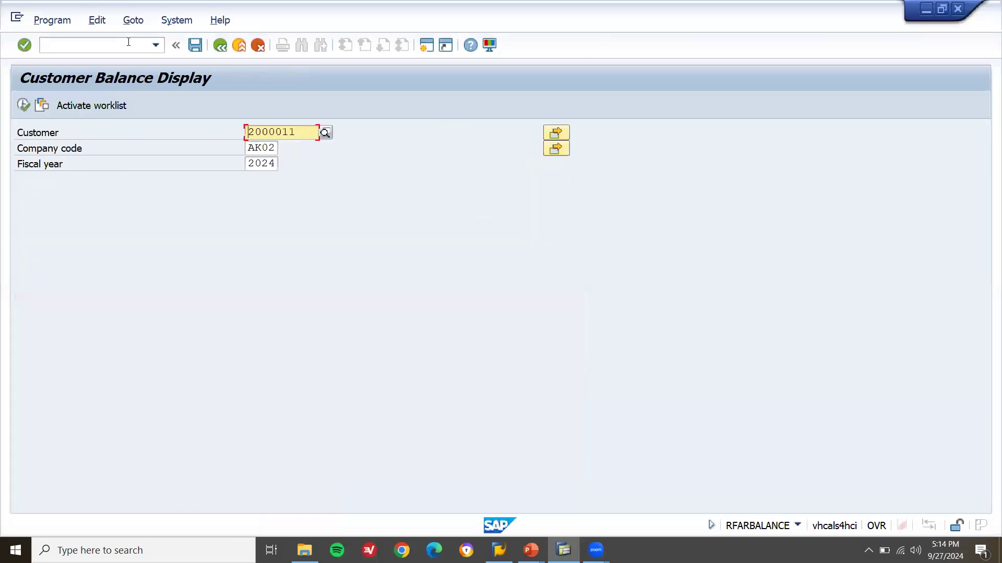
left_click(24, 105)
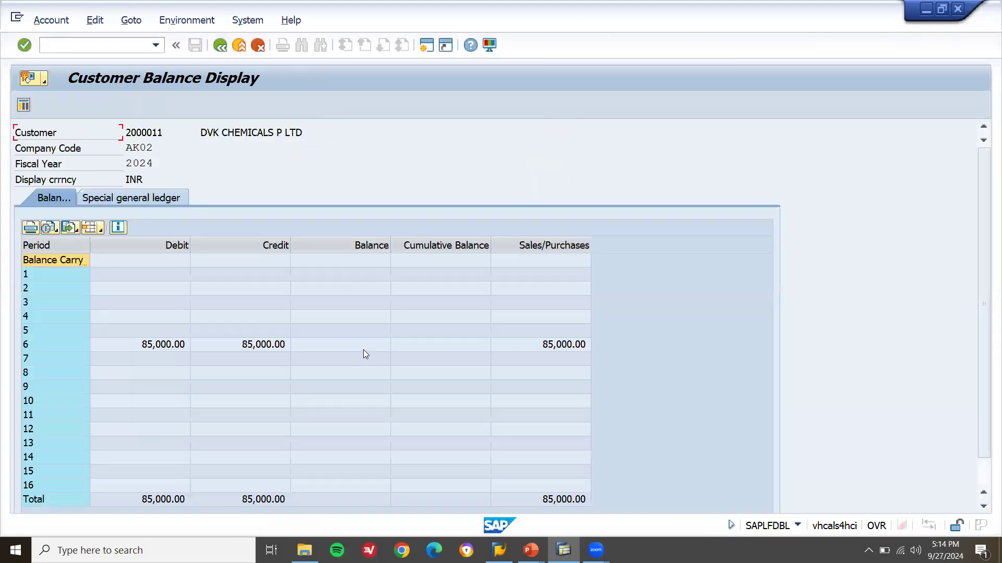
left_click(366, 346)
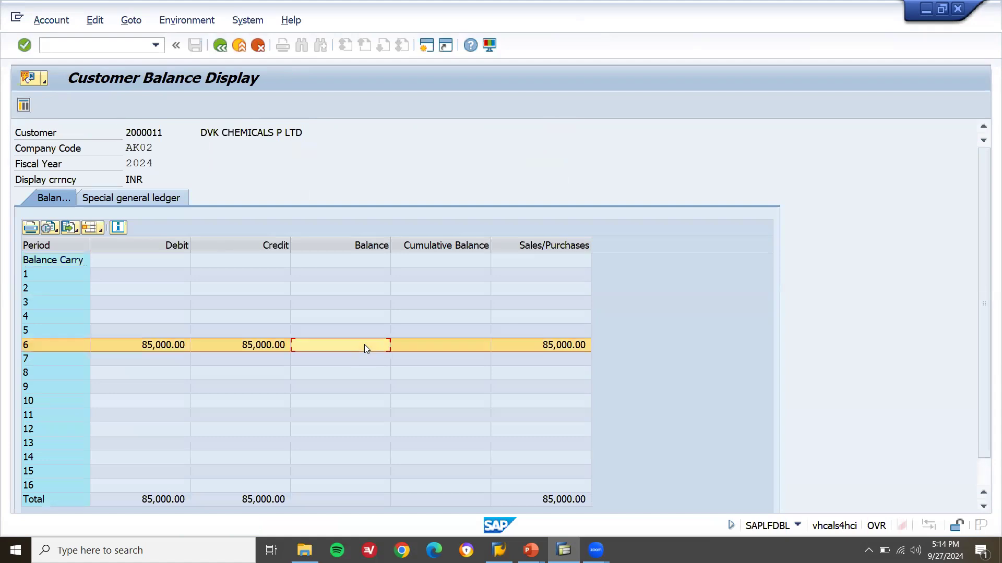
key("F3")
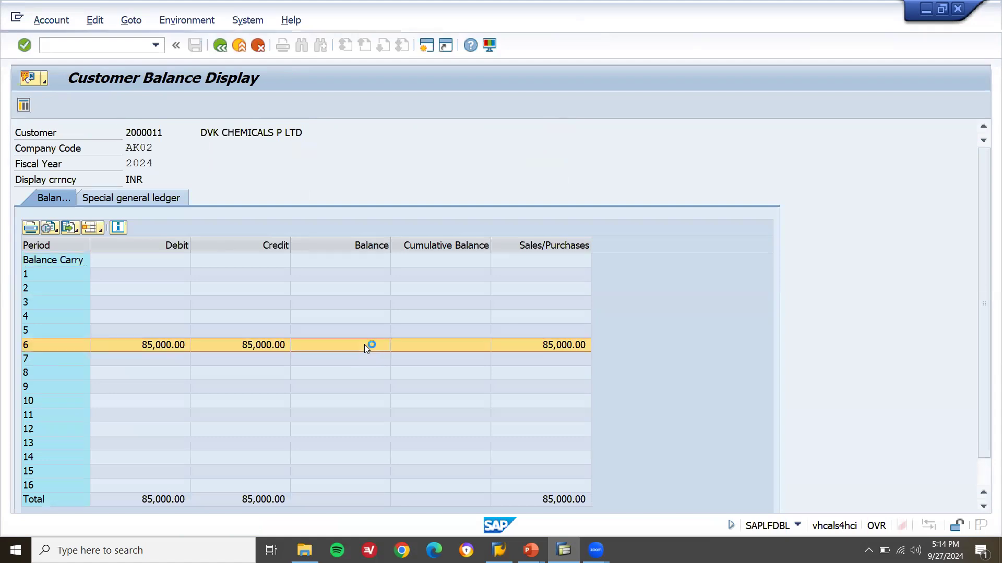
key("F3")
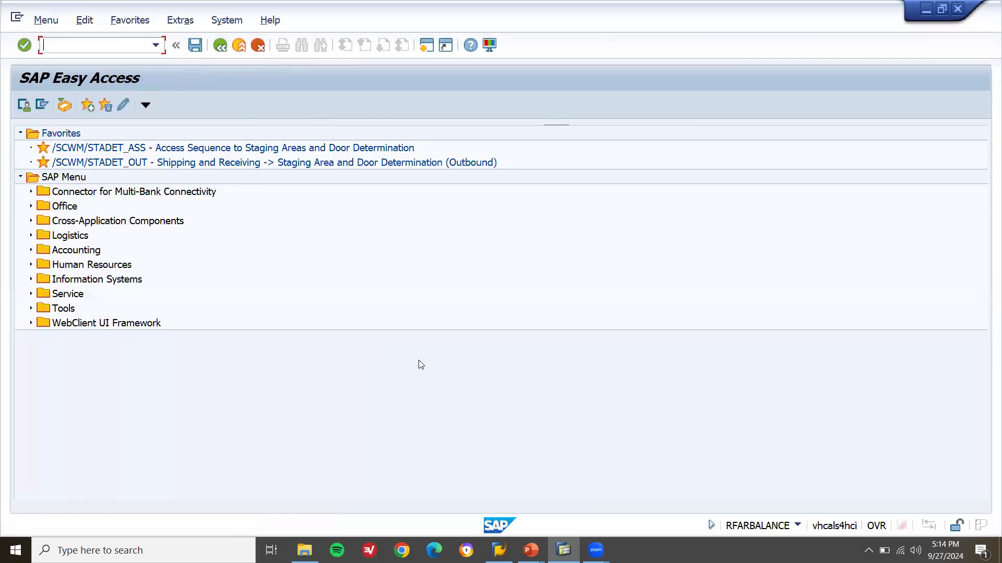
Switch to the PowerPoint slide show and advance from the Accounts Receivables slide to the Accounts Payable slide
left_click(531, 550)
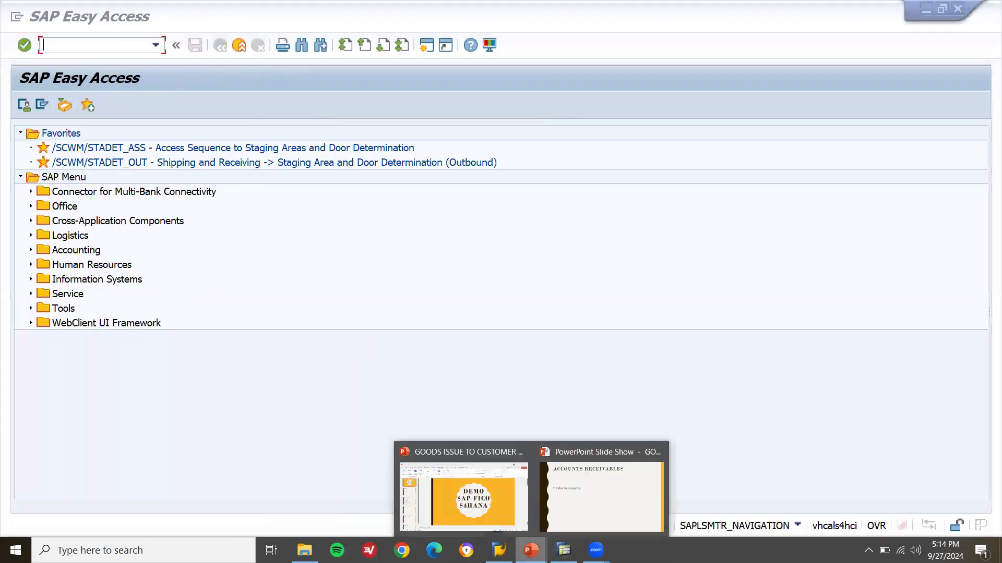
left_click(603, 503)
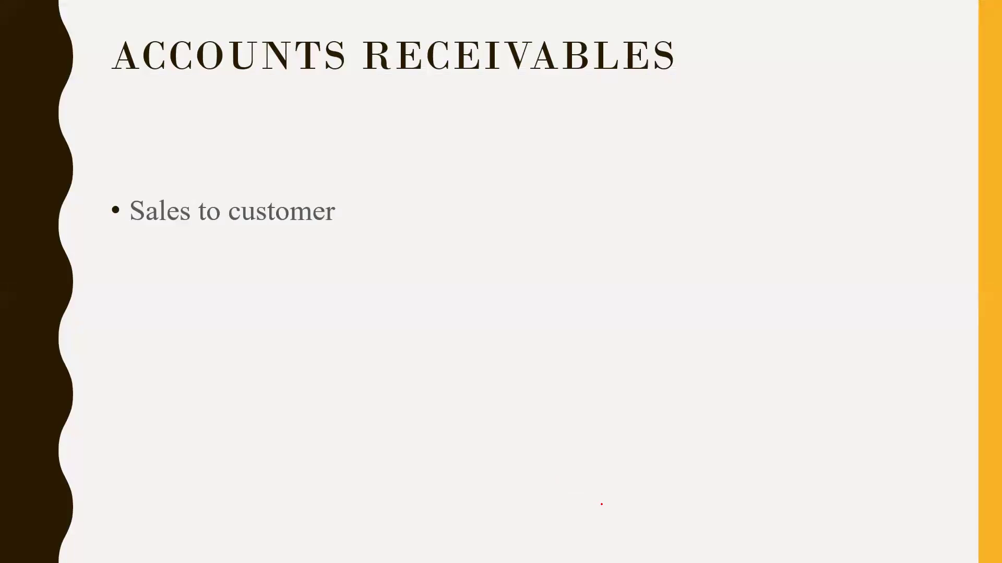
left_click(601, 504)
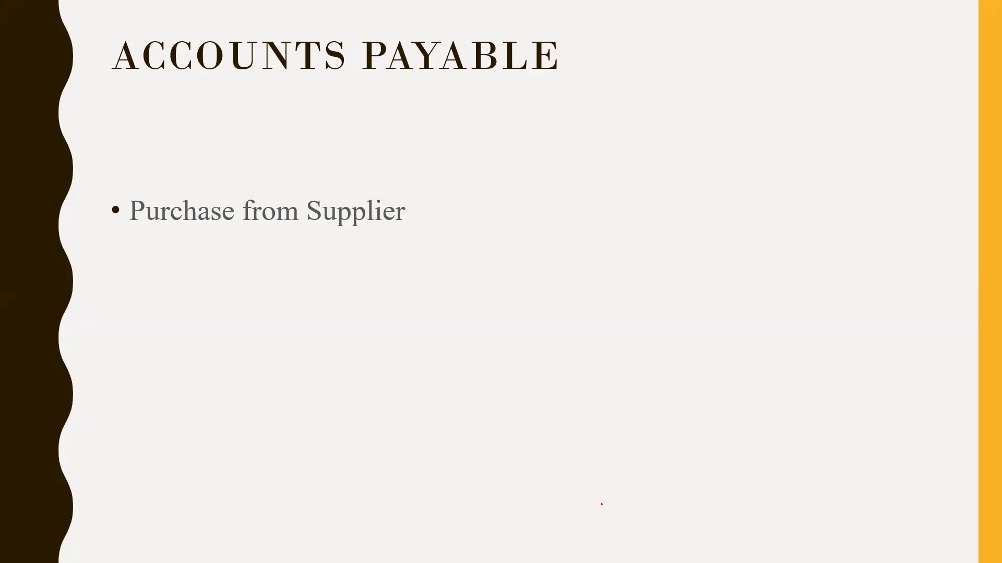
Switch back to SAP, start a vendor invoice with transaction F-43 and date the document 09/25/2024
key("alt+Tab")
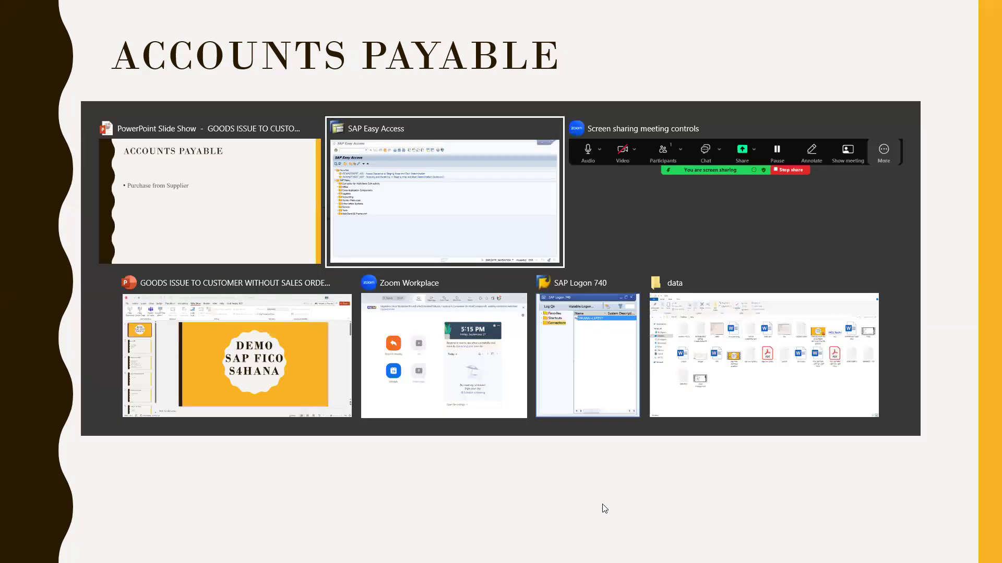
type("F-43")
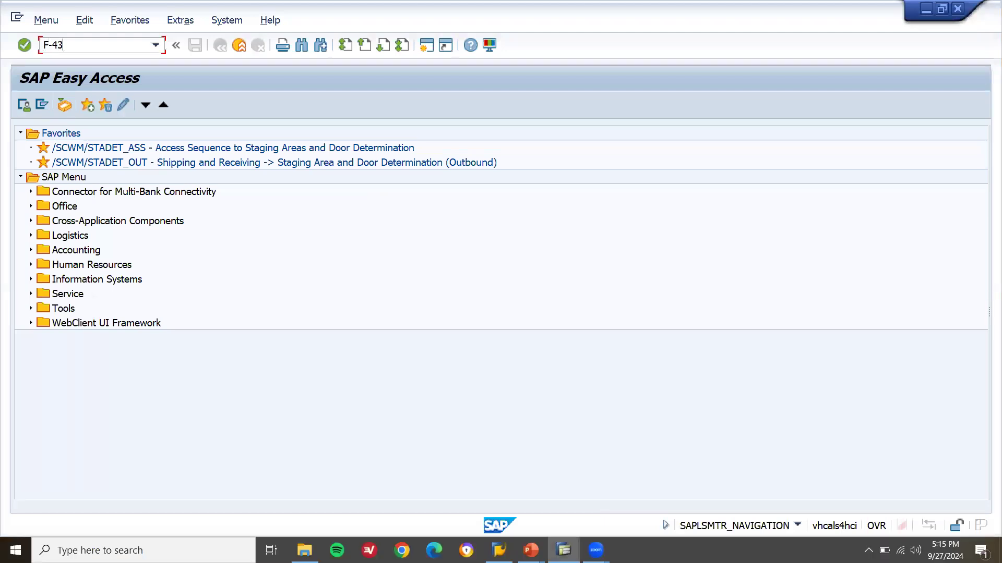
key("Return")
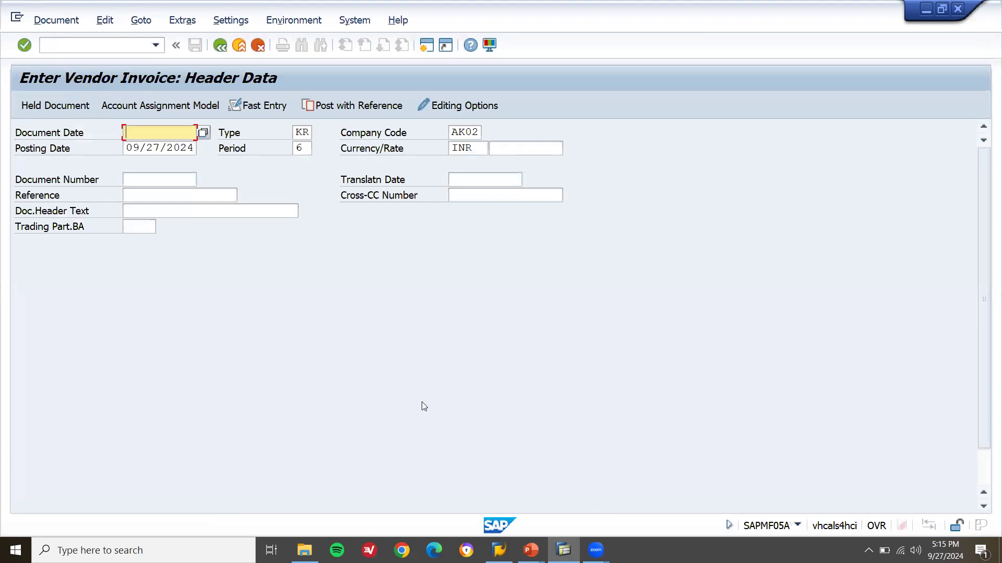
key("Down")
key("Return")
key("Return")
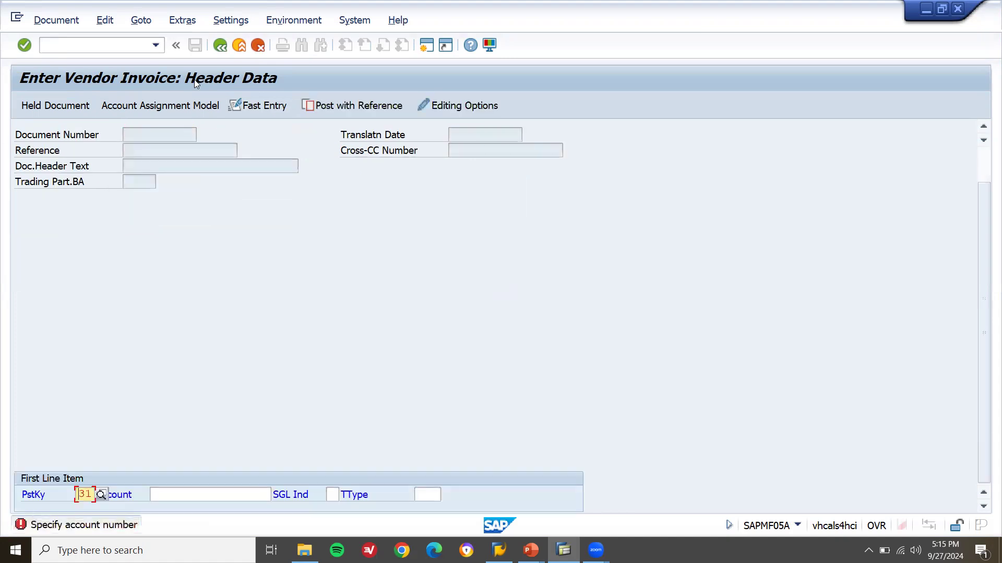
Look up the posting keys and choose key 31 (Invoice) for the vendor invoice's first line item
left_click(101, 493)
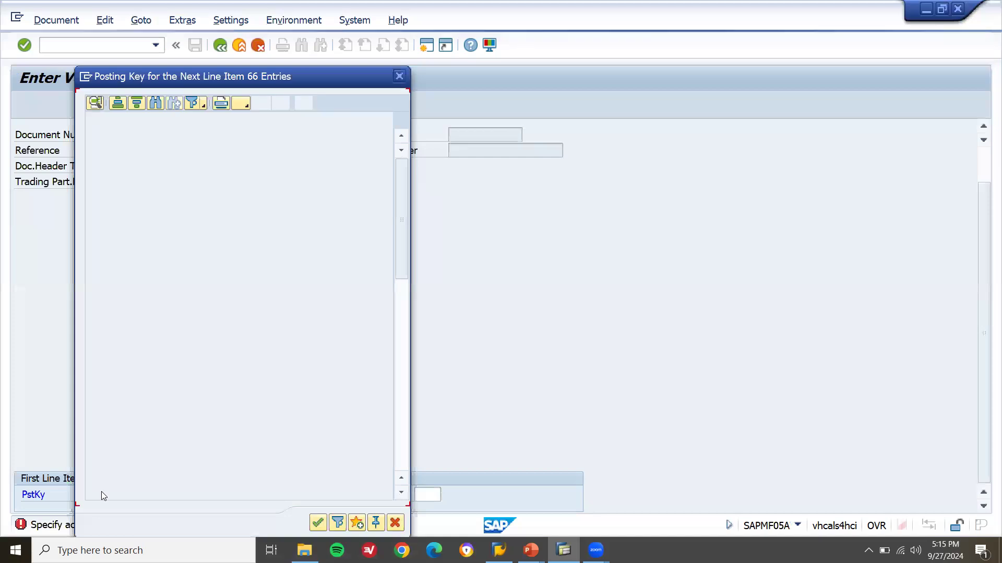
left_click(401, 448)
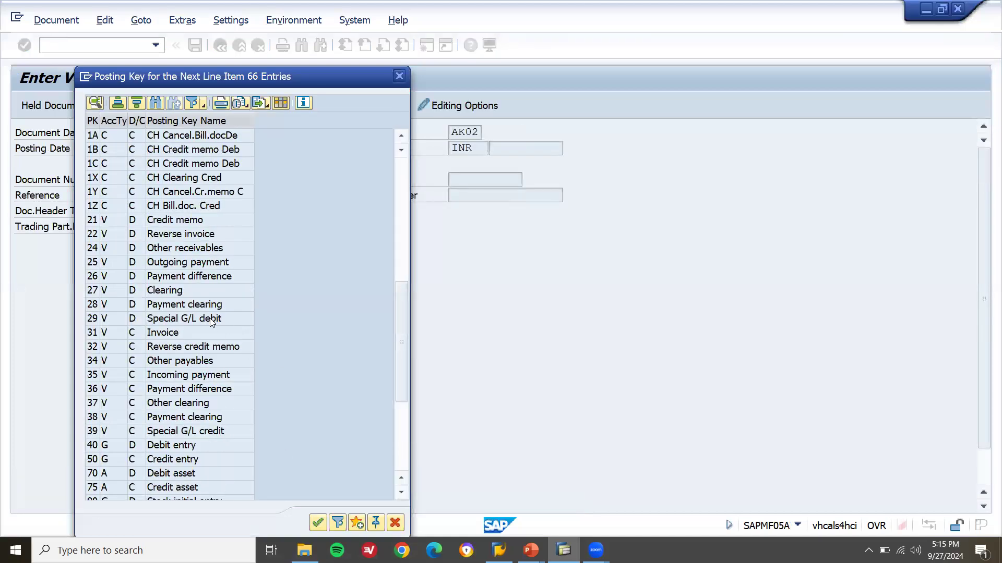
left_click(196, 333)
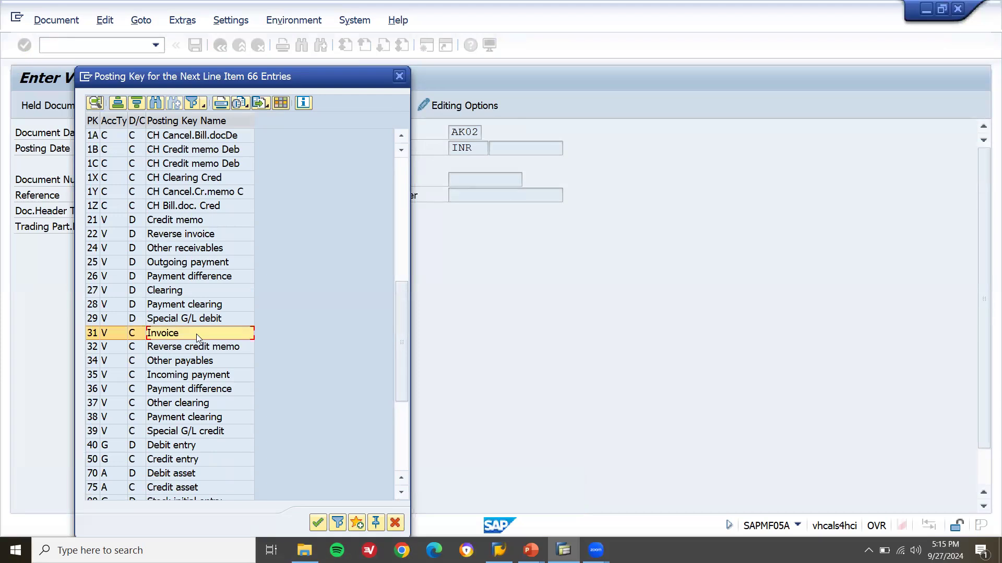
double_click(196, 334)
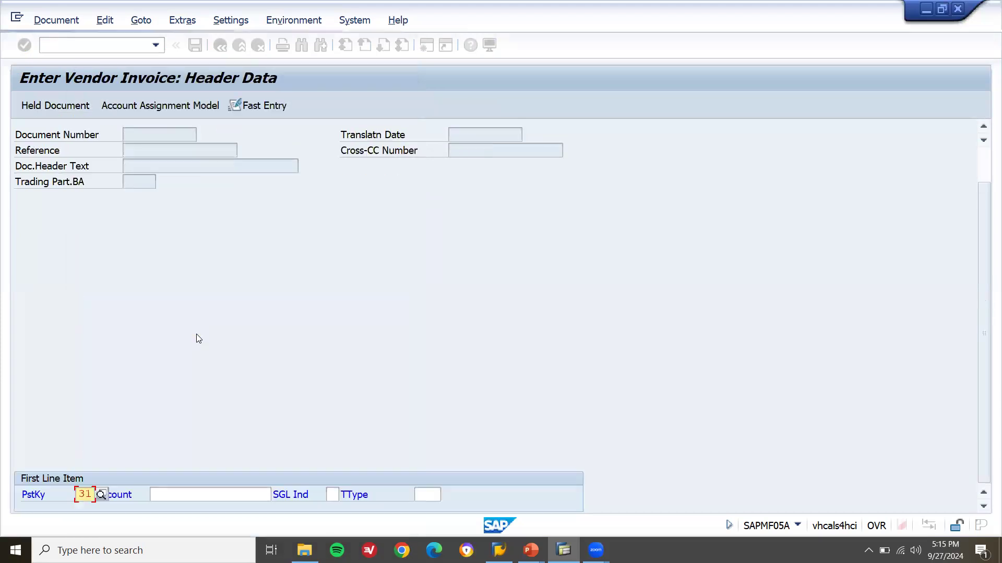
Choose the supplier FICO VENDOR in company code AK02 as the first line item's account and open its vendor item
left_click(192, 499)
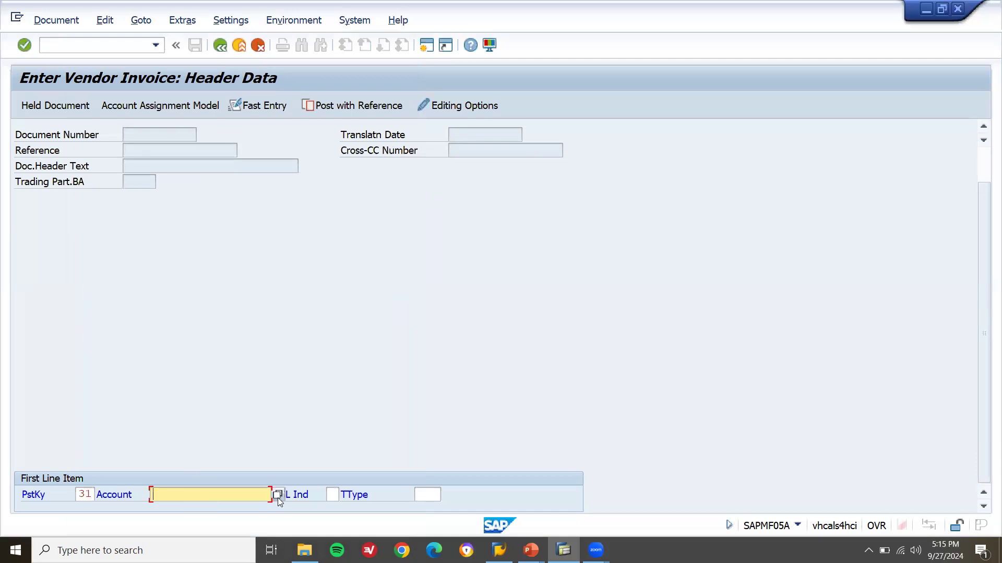
left_click(278, 497)
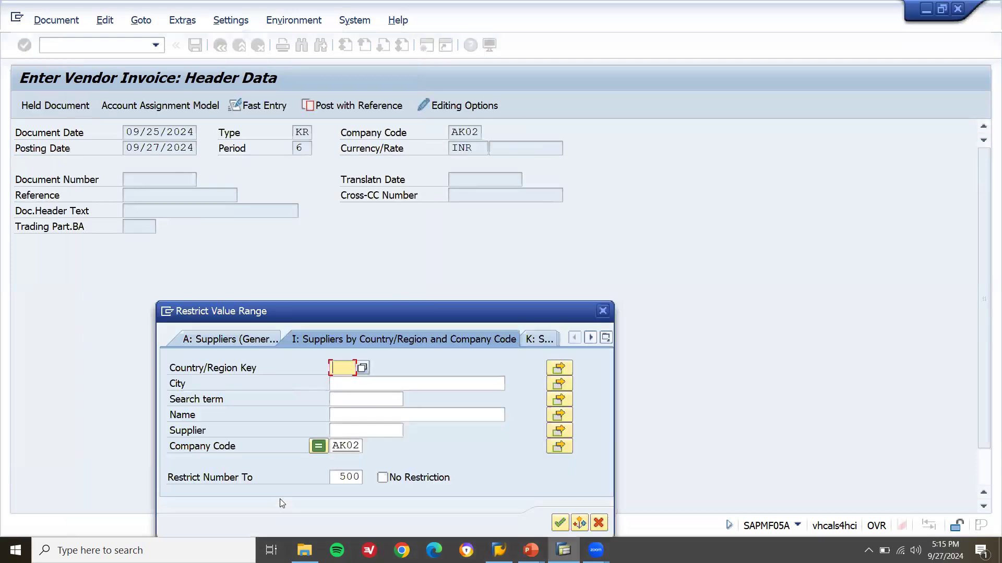
key("Return")
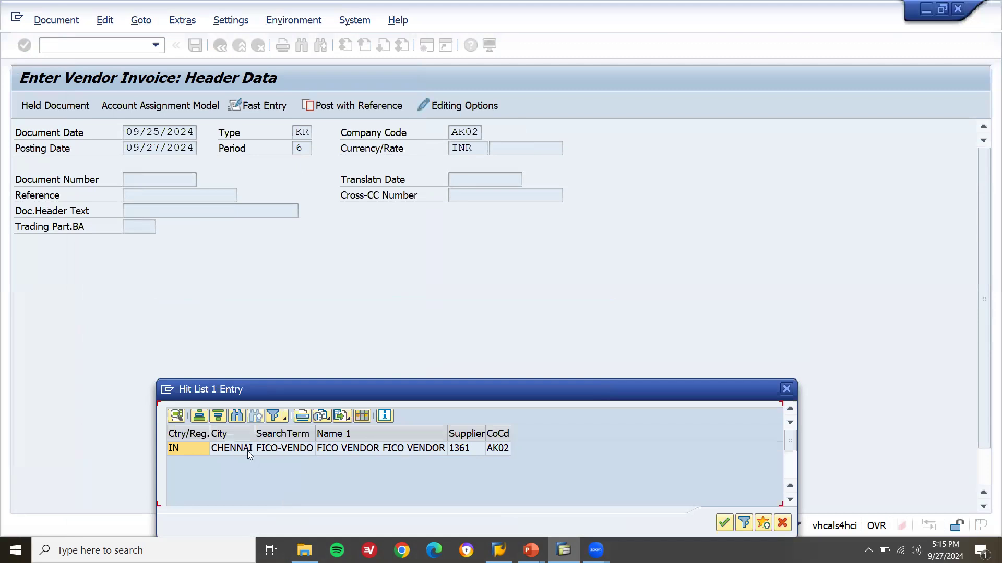
double_click(251, 451)
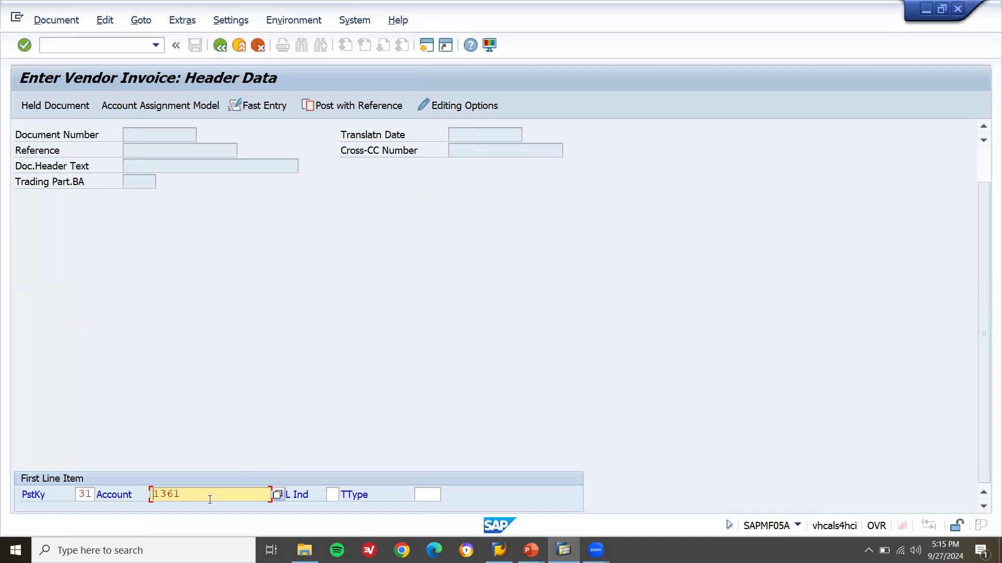
key("Return")
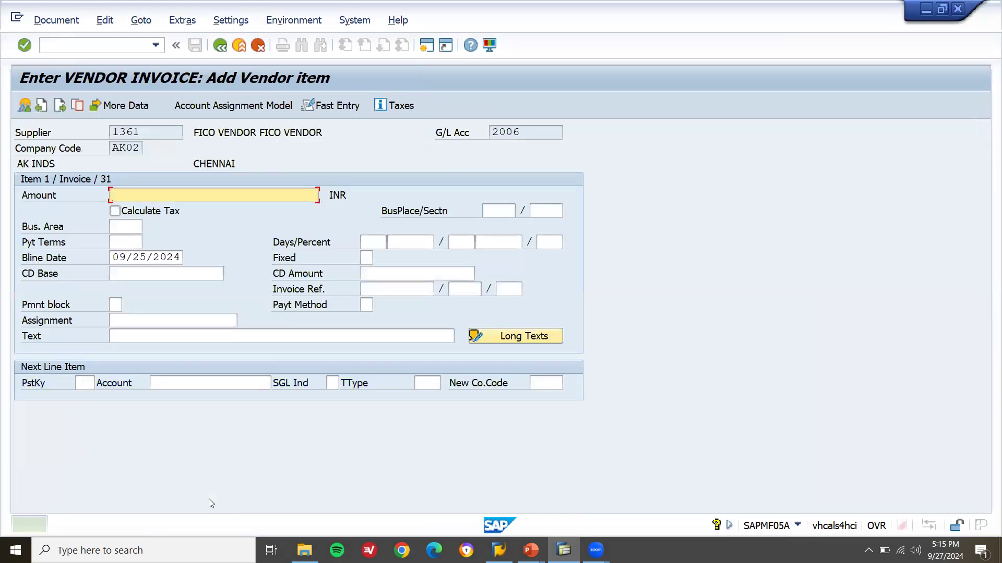
Set the vendor item's amount to 20000 INR, enable Calculate Tax and enter the text PURCHASE RAW MAT FROM VENDOR
type("20000")
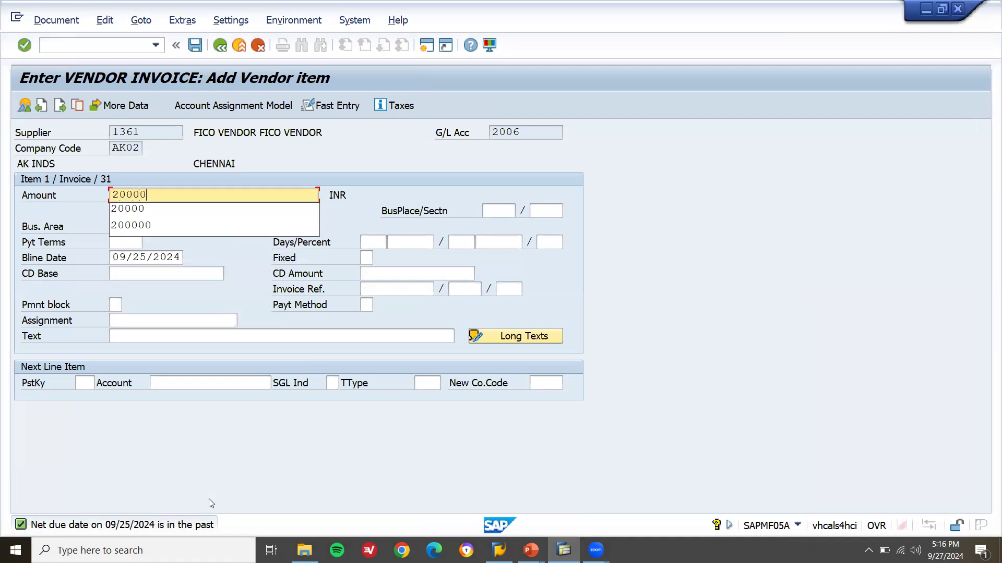
left_click(64, 245)
left_click(114, 211)
left_click(150, 337)
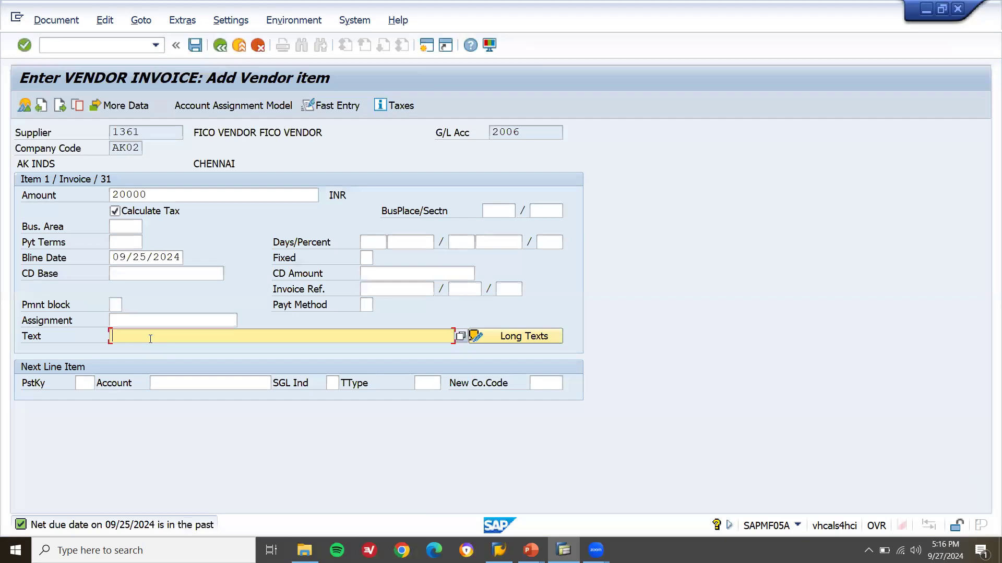
type("PUR")
key("Down")
key("Return")
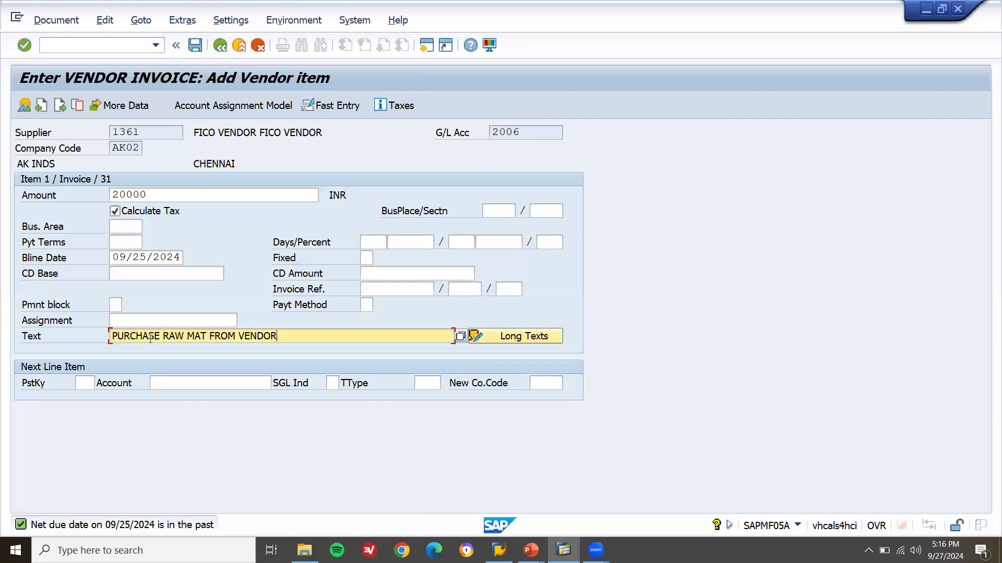
Add a next line item with posting key 40 and G/L account PURCHASE ACCOUNT, and open it
left_click(88, 385)
key("F4")
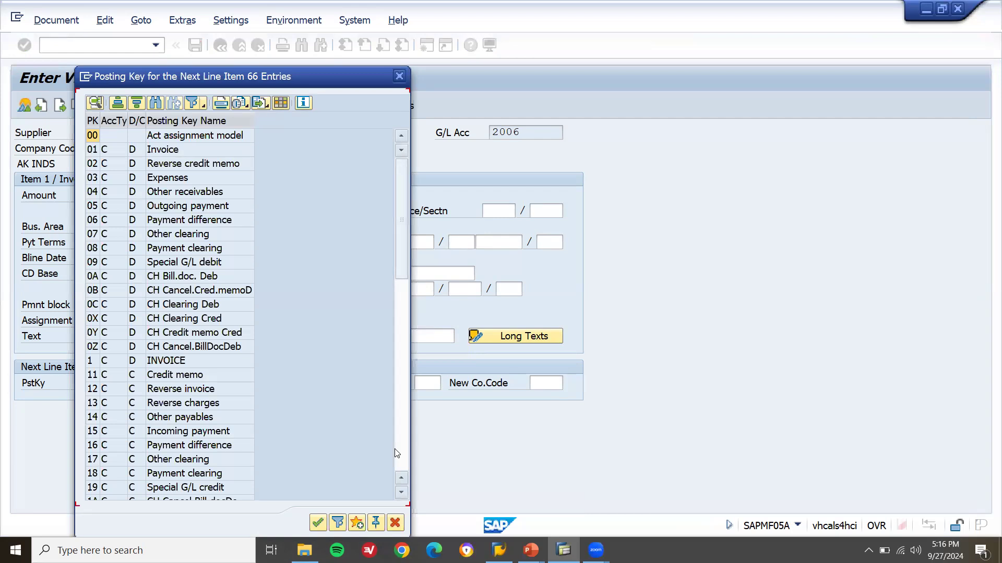
left_click(397, 454)
left_click(183, 448)
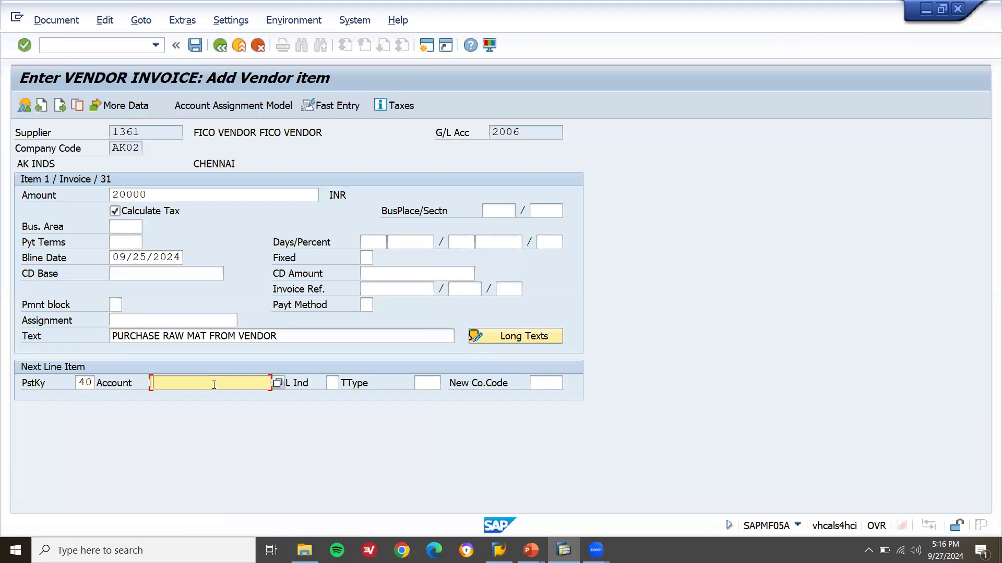
left_click(277, 384)
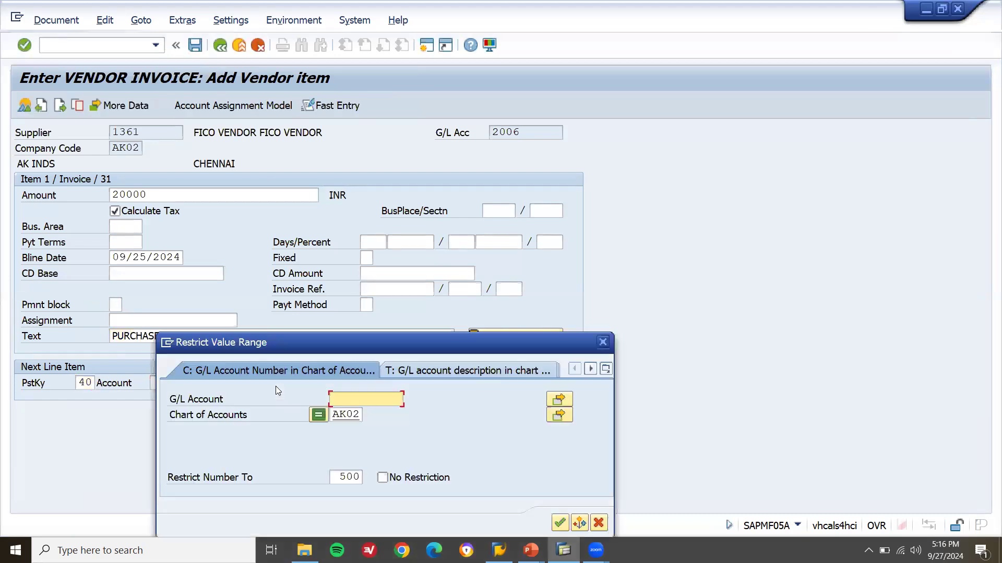
key("Return")
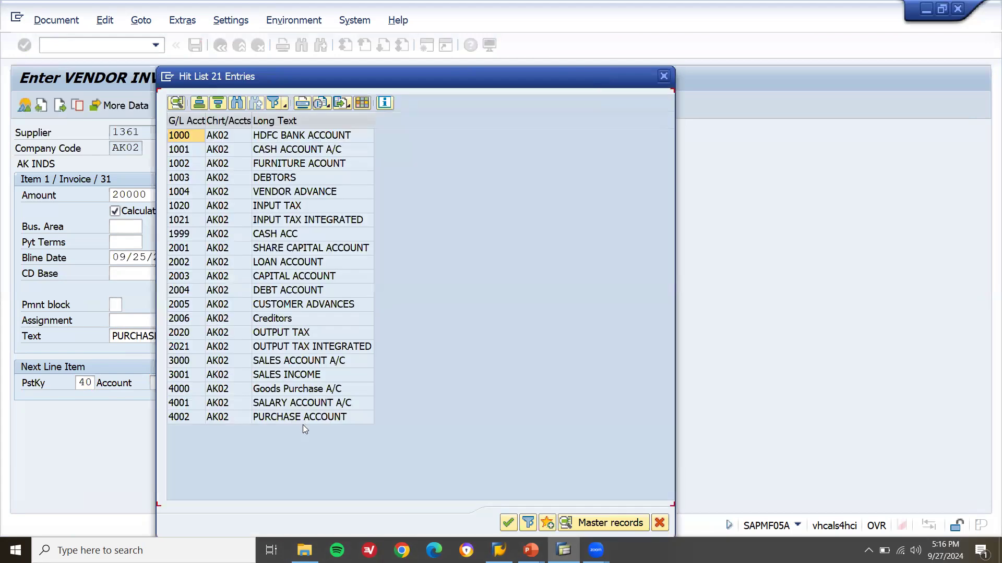
double_click(308, 417)
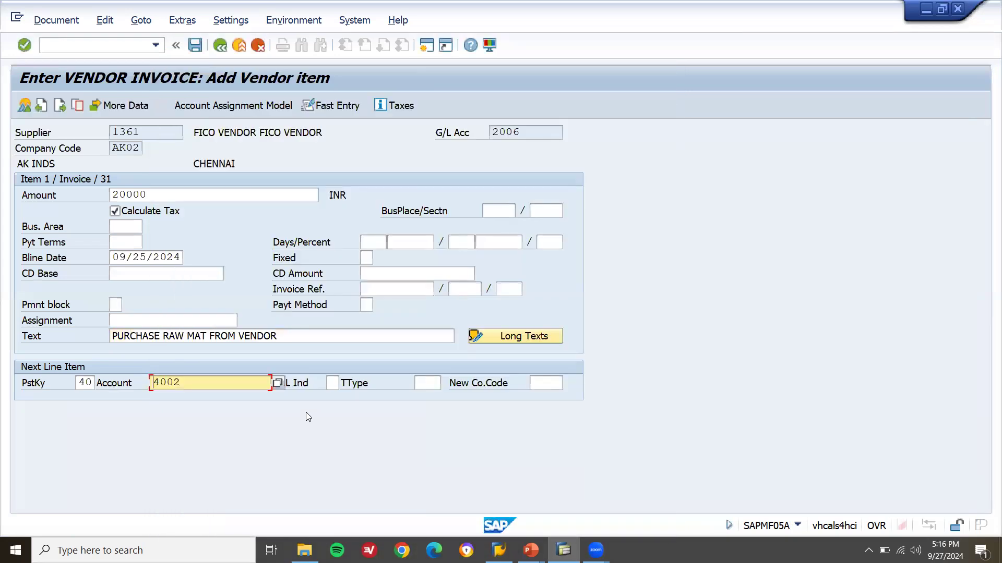
key("Return")
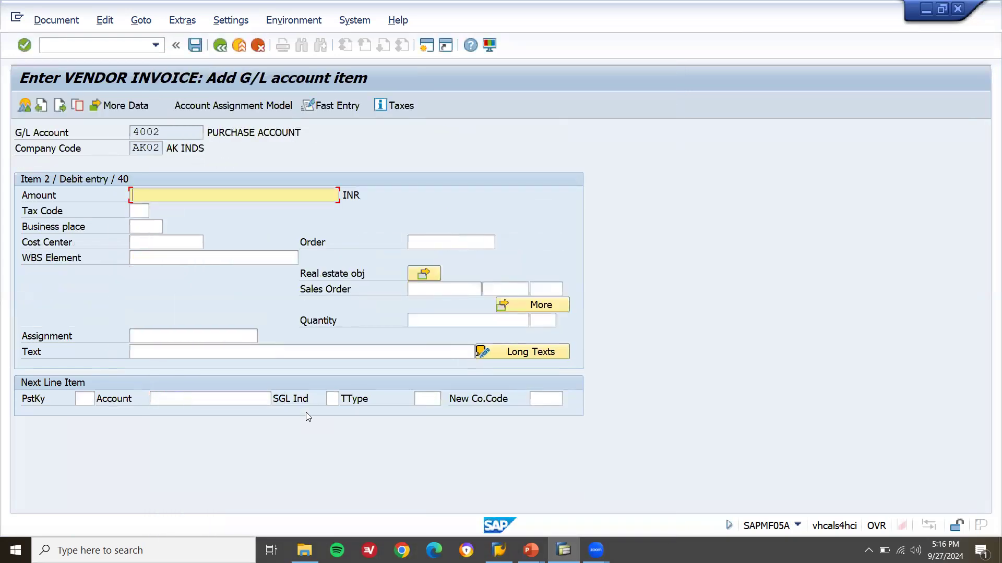
Fill the purchase debit item with amount 20,000.00 INR, tax code Y1 and the text PURCHASE RAW MAT FROM VENDOR
type("*")
key("Return")
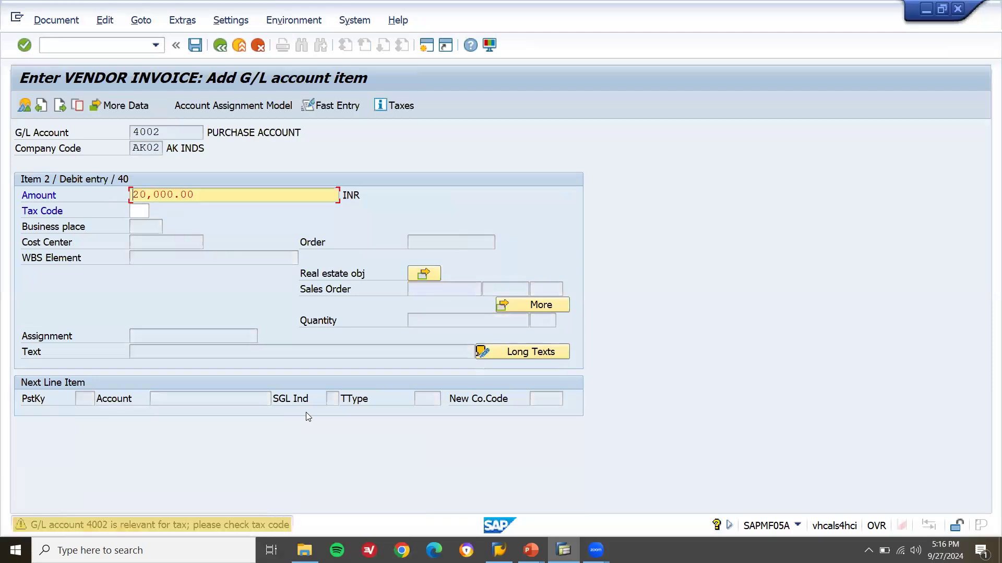
left_click(139, 213)
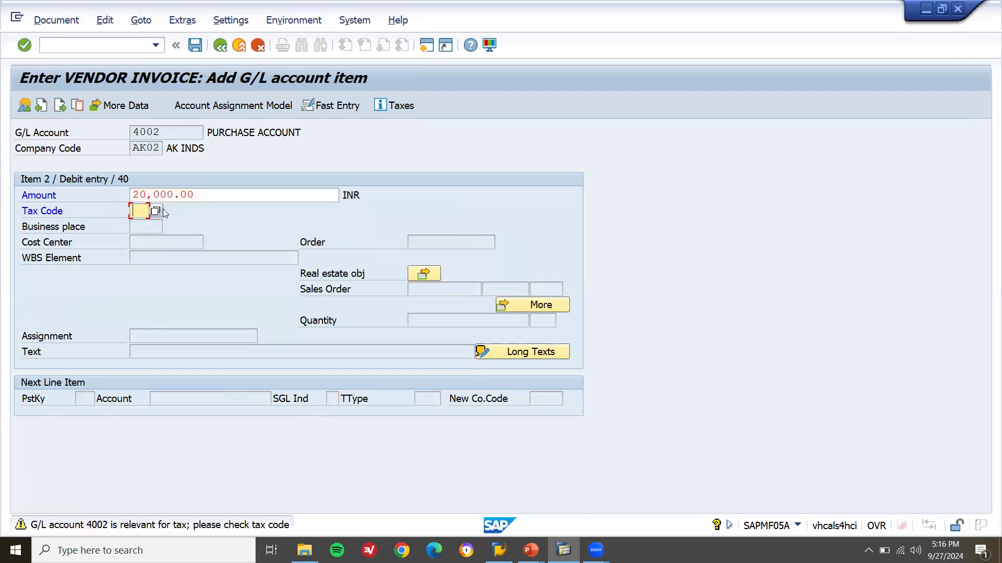
left_click(156, 211)
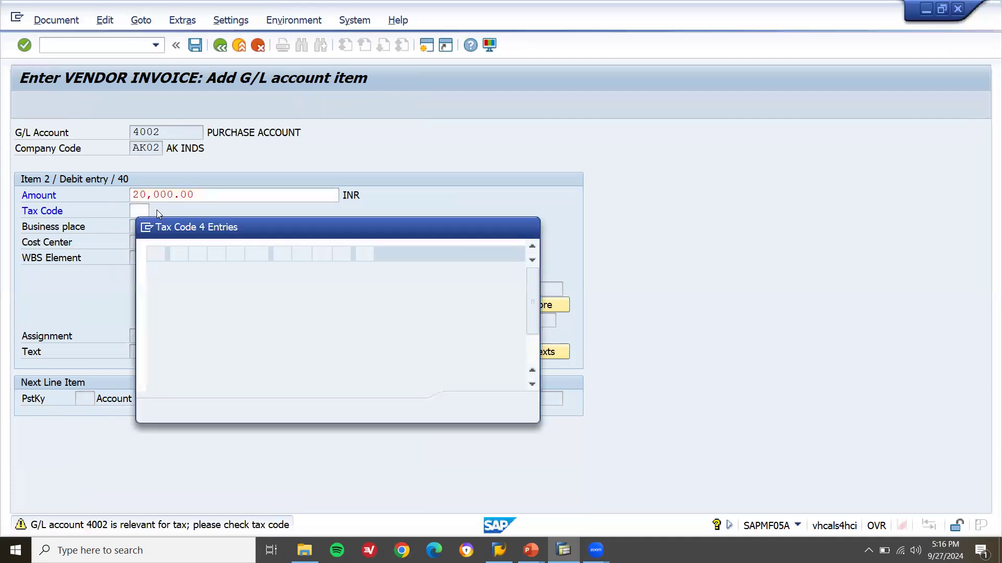
double_click(154, 314)
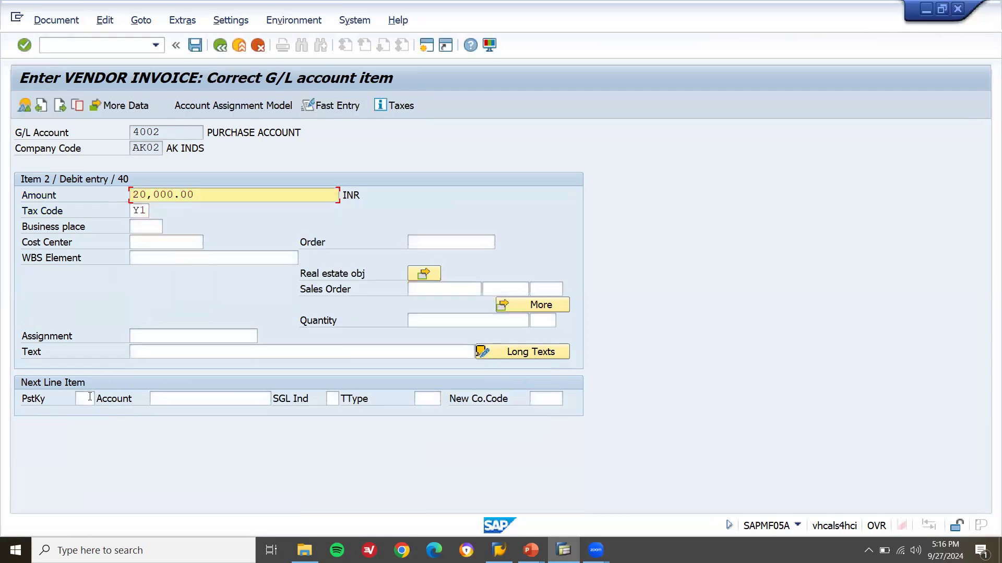
left_click(159, 356)
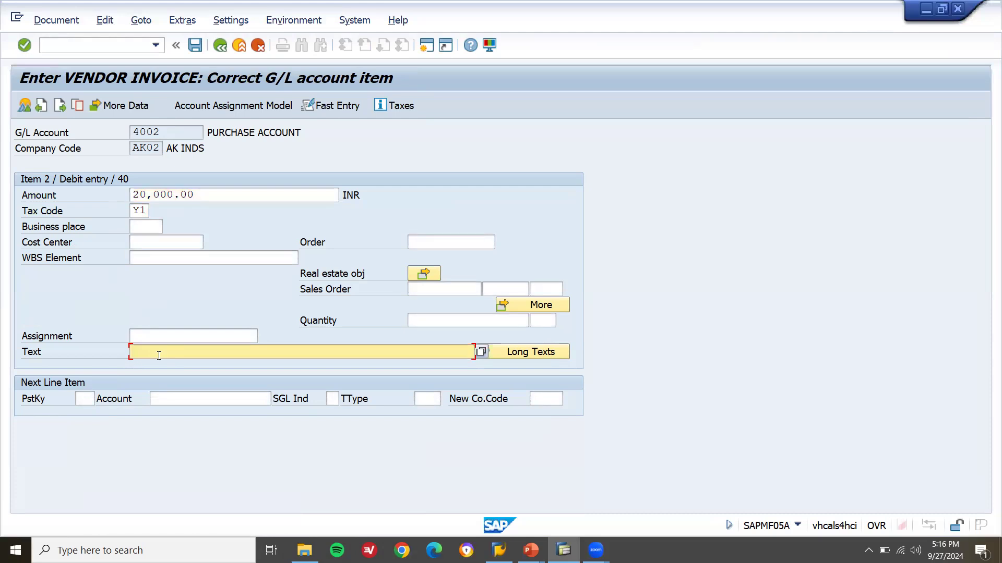
type("+")
key("Return")
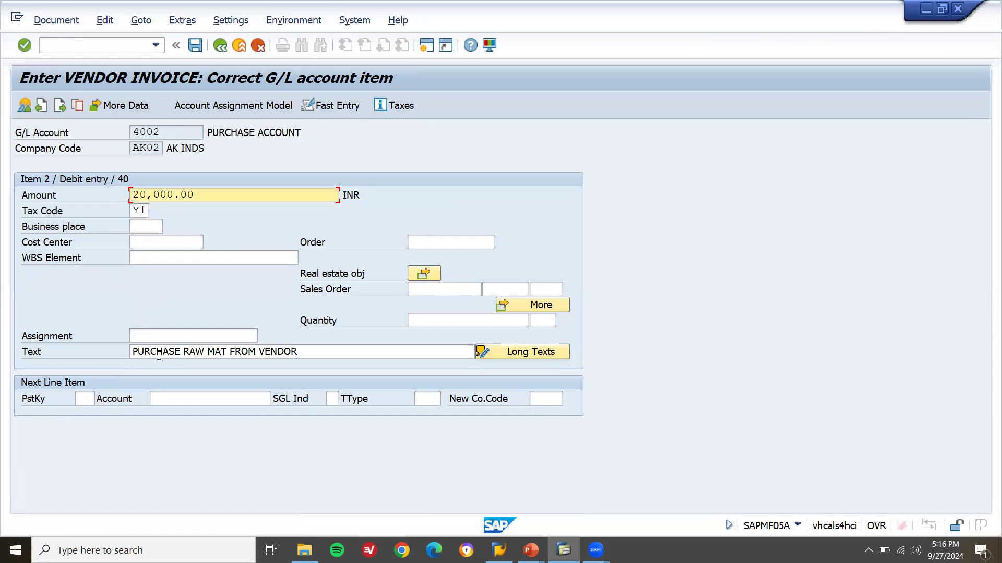
Simulate the vendor invoice and post it
left_click(53, 20)
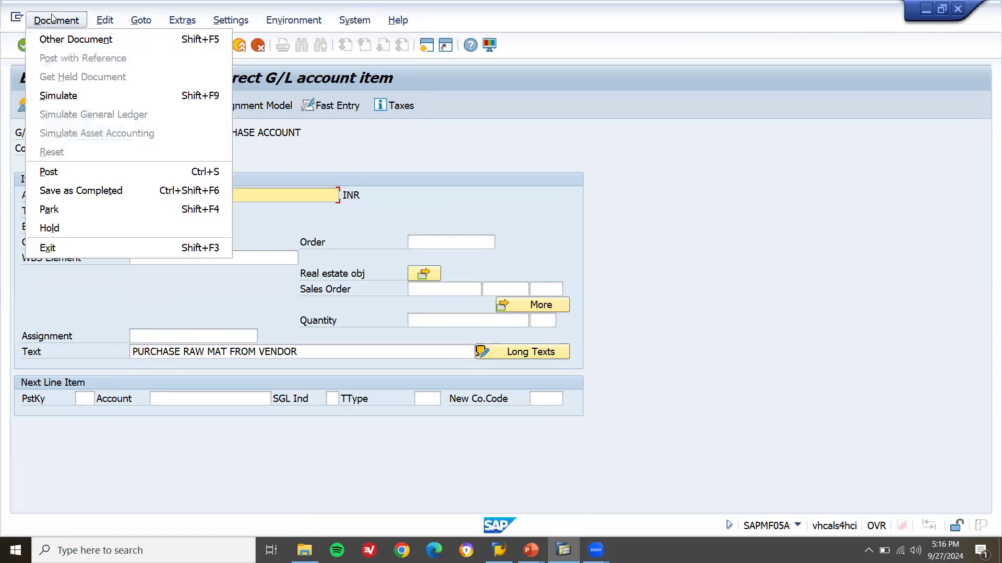
left_click(76, 94)
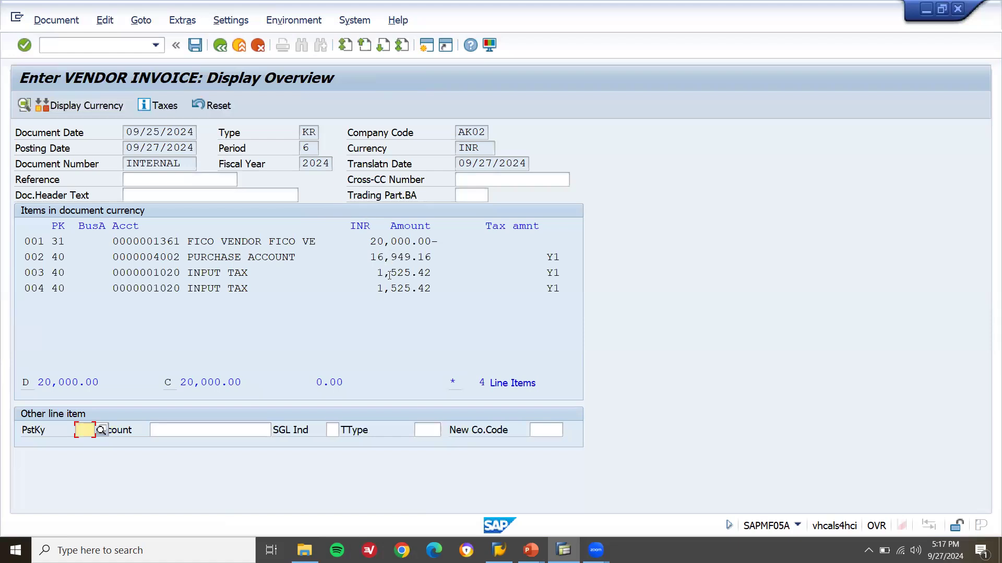
left_click(193, 48)
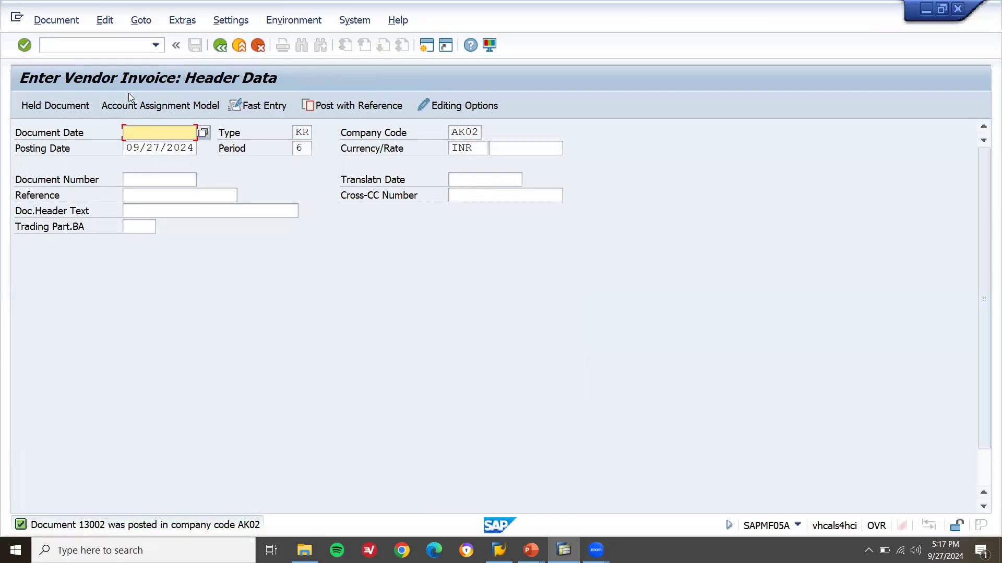
Start an outgoing payment with transaction /NF-53 and date the document 09/25/2024
left_click(121, 51)
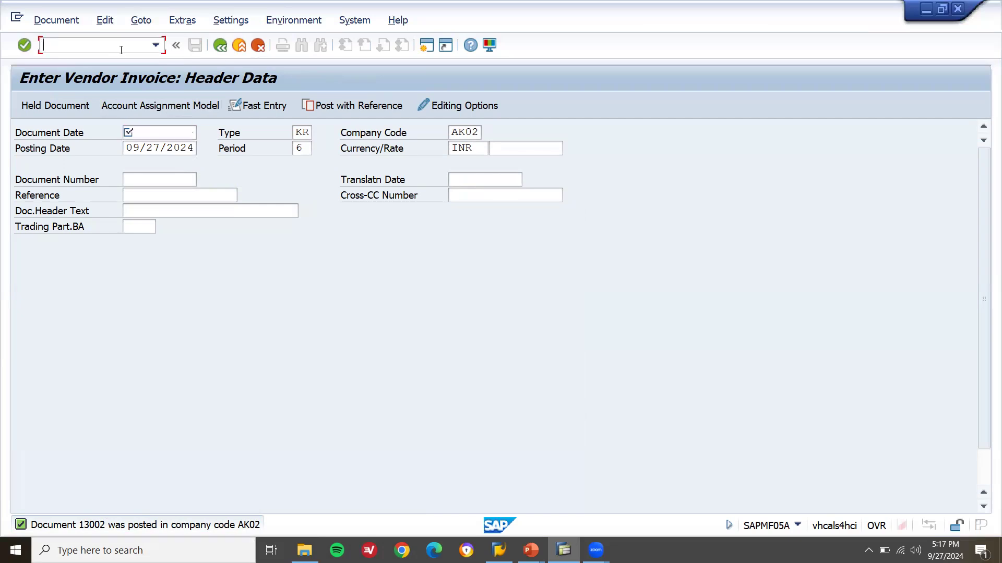
type("/NF-53")
key("Return")
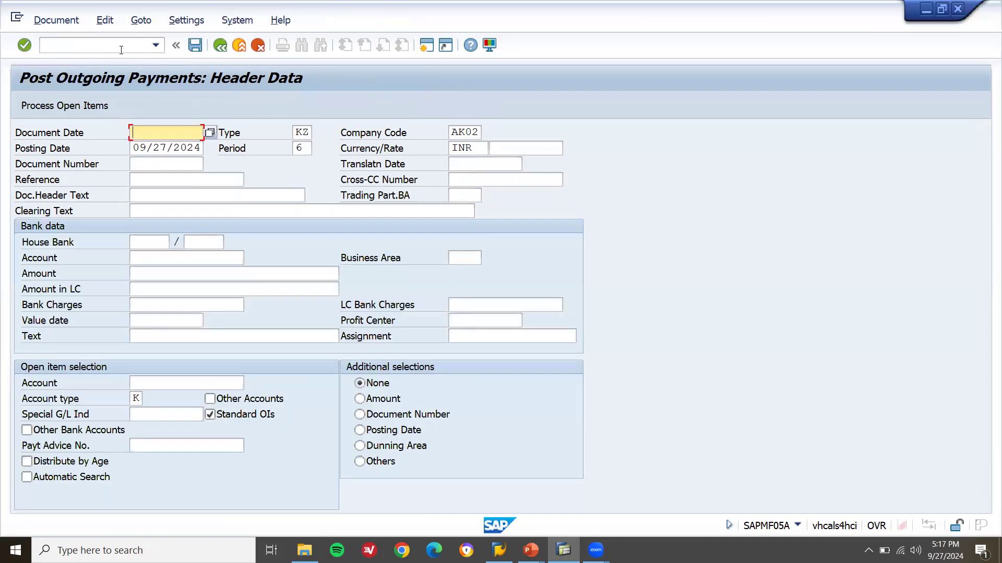
type("0")
key("Down")
key("Return")
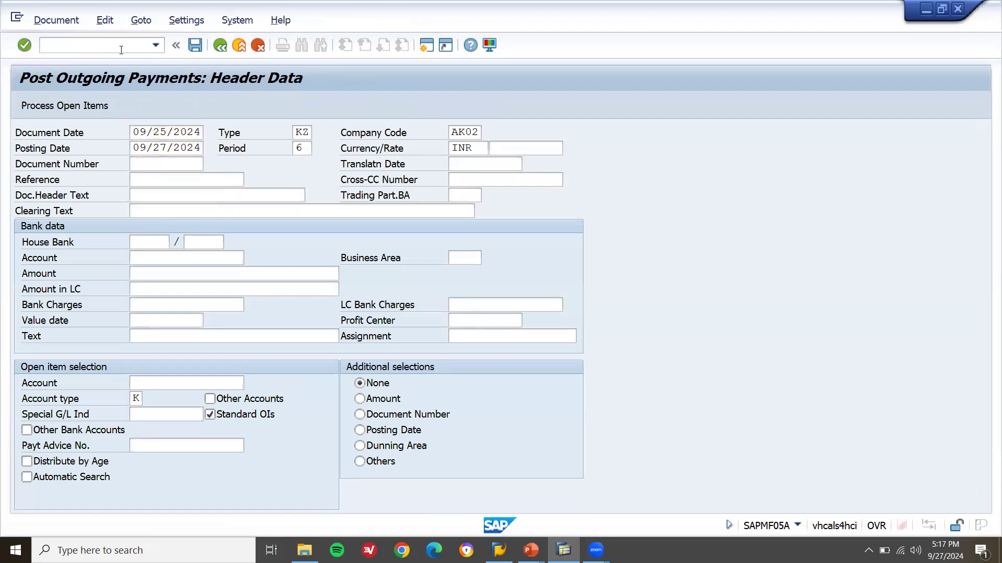
key("Return")
key("Tab")
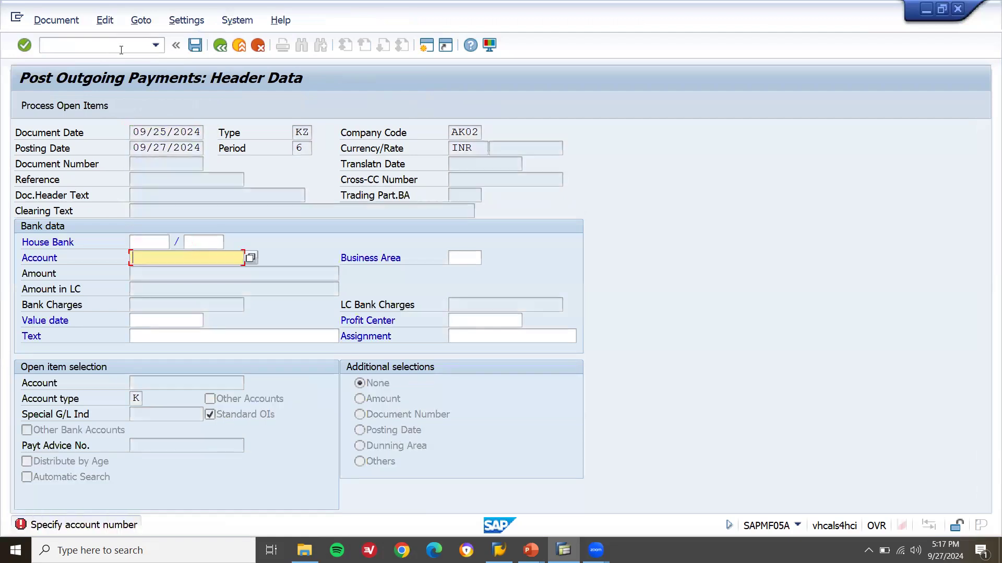
left_click(251, 257)
key("Return")
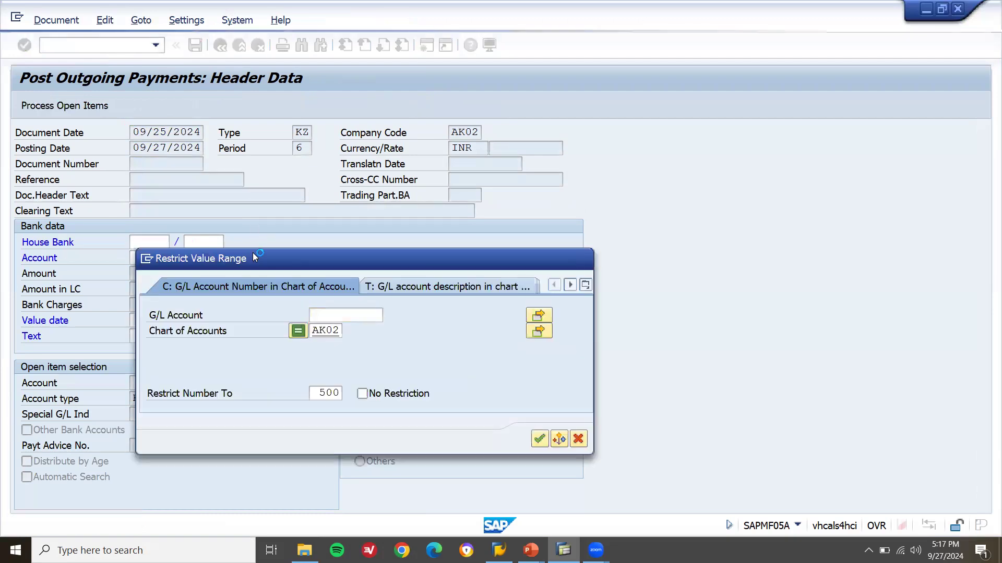
key("Escape")
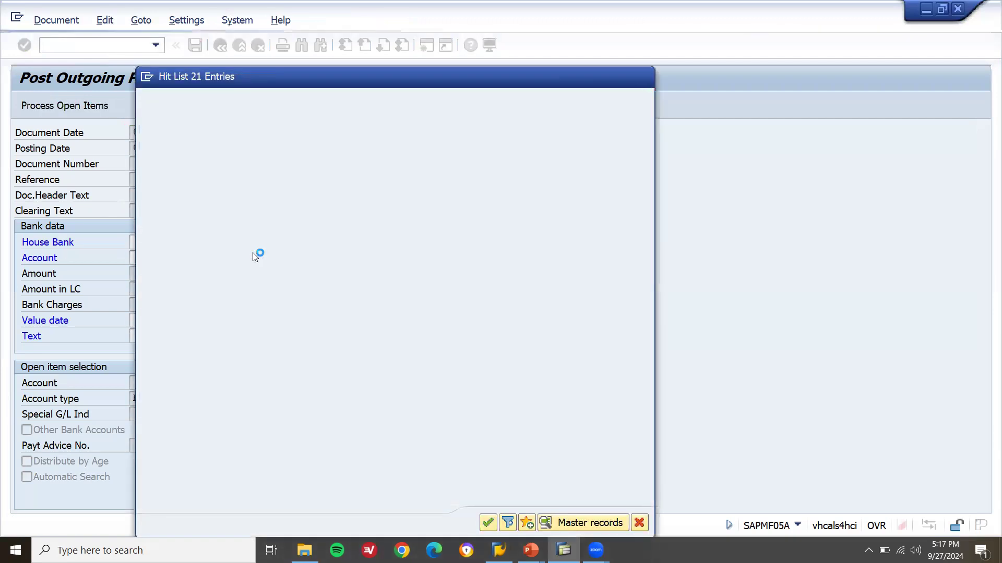
Set the value date in the outgoing payment's bank data to 09/28/2024
left_click(194, 324)
key("Down")
key("Return")
key("Return")
key("Return")
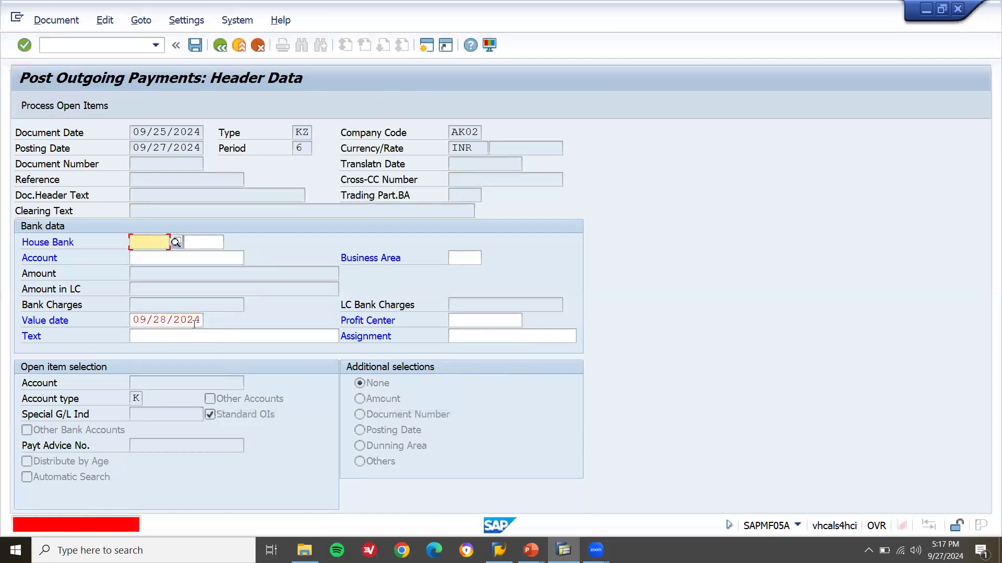
left_click(250, 262)
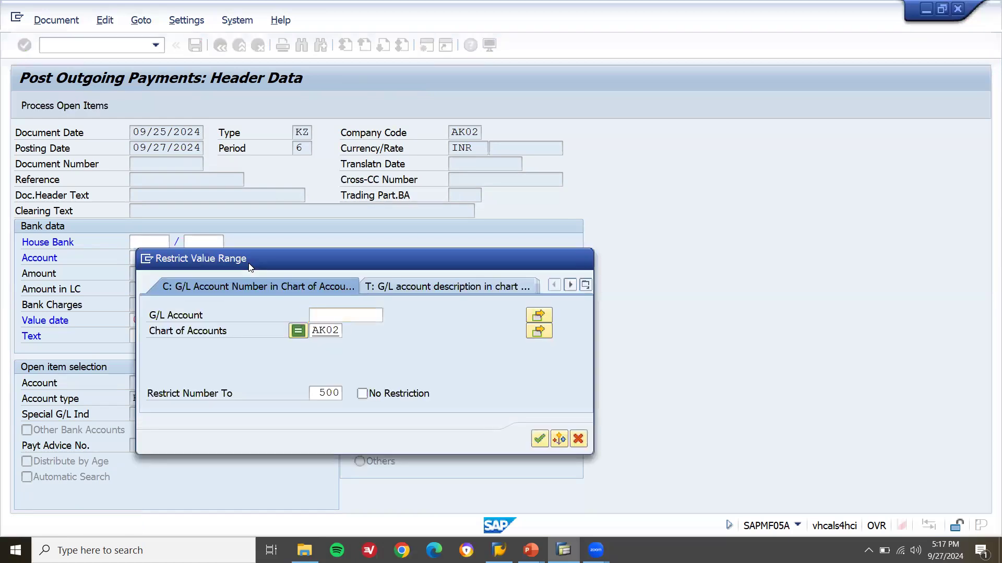
key("Return")
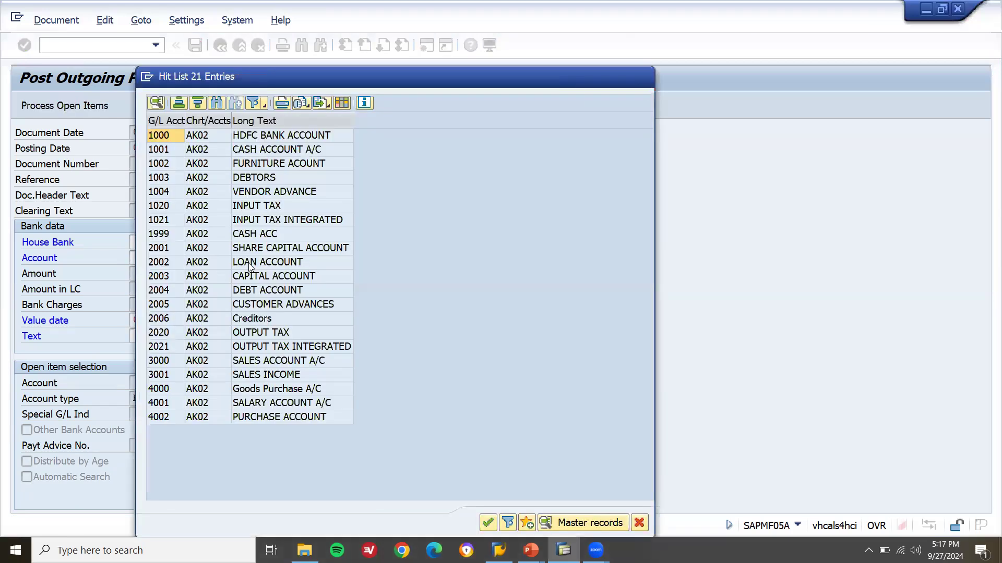
key("Escape")
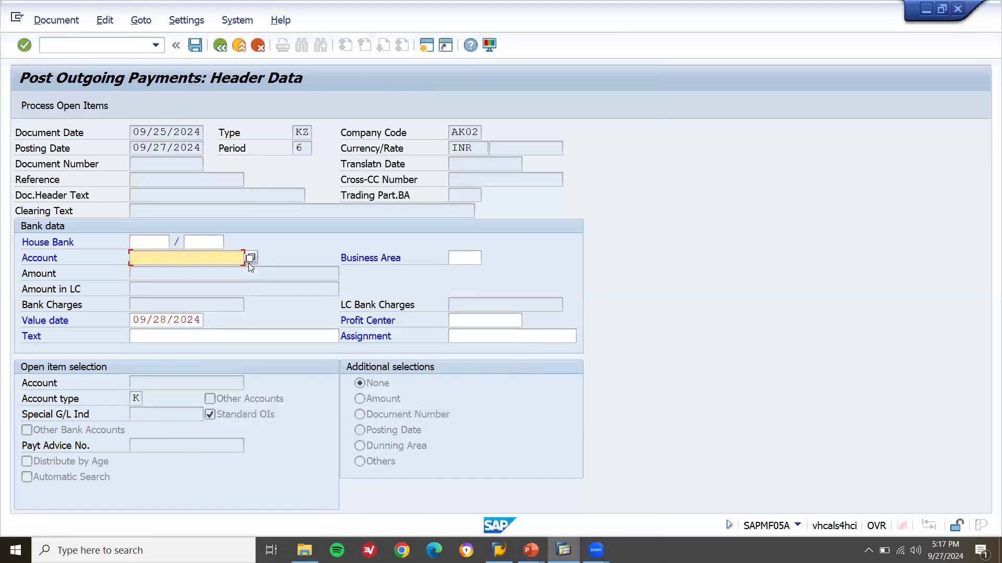
Assign the HDFC bank G/L account from chart of accounts AK02 to the outgoing payment and set the amount to 20000
left_click(250, 262)
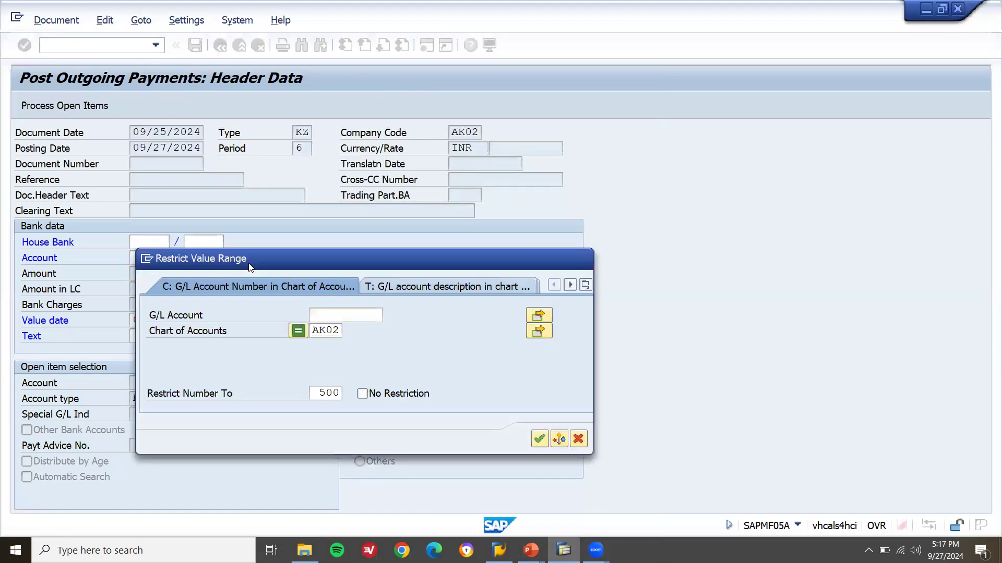
key("Return")
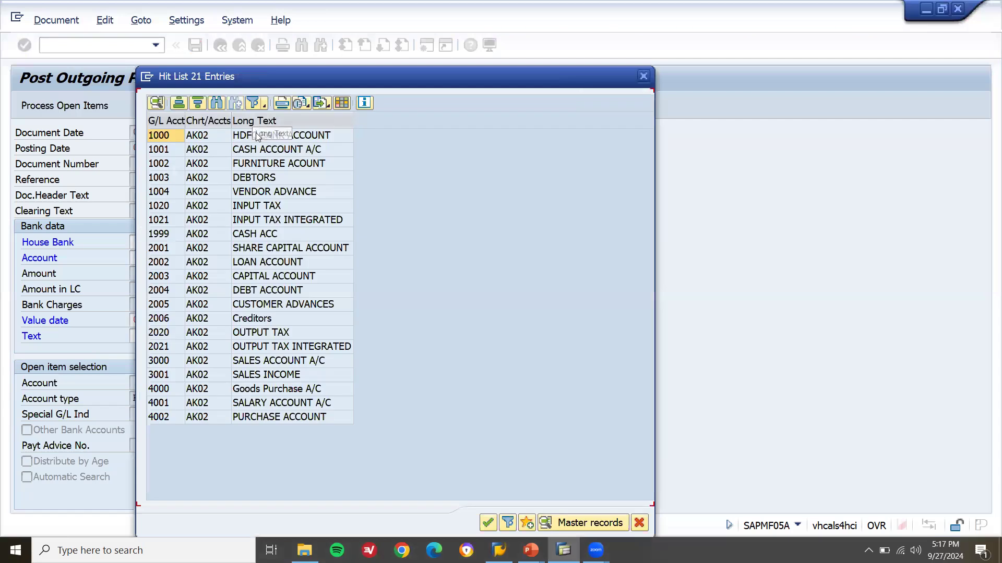
double_click(256, 137)
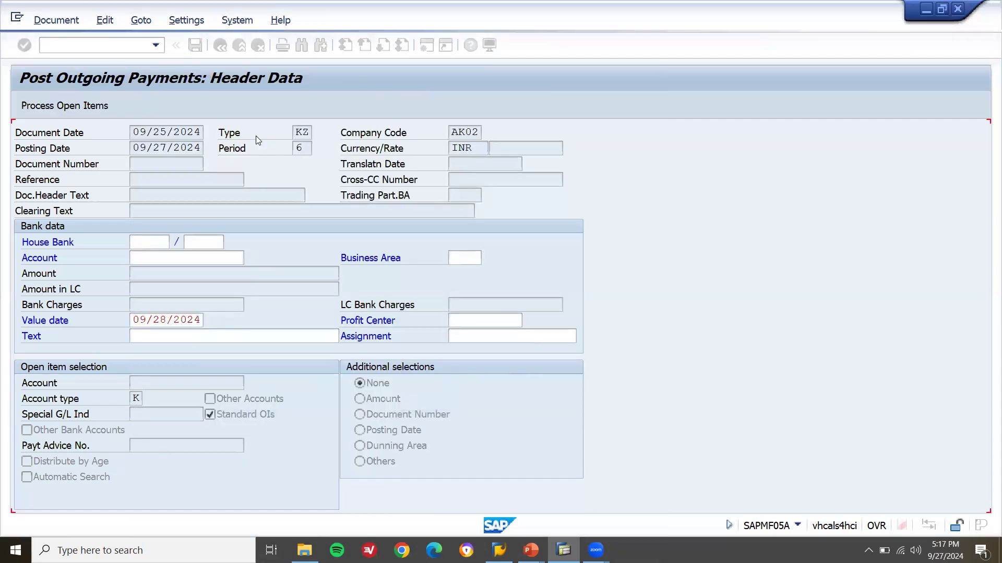
key("Return")
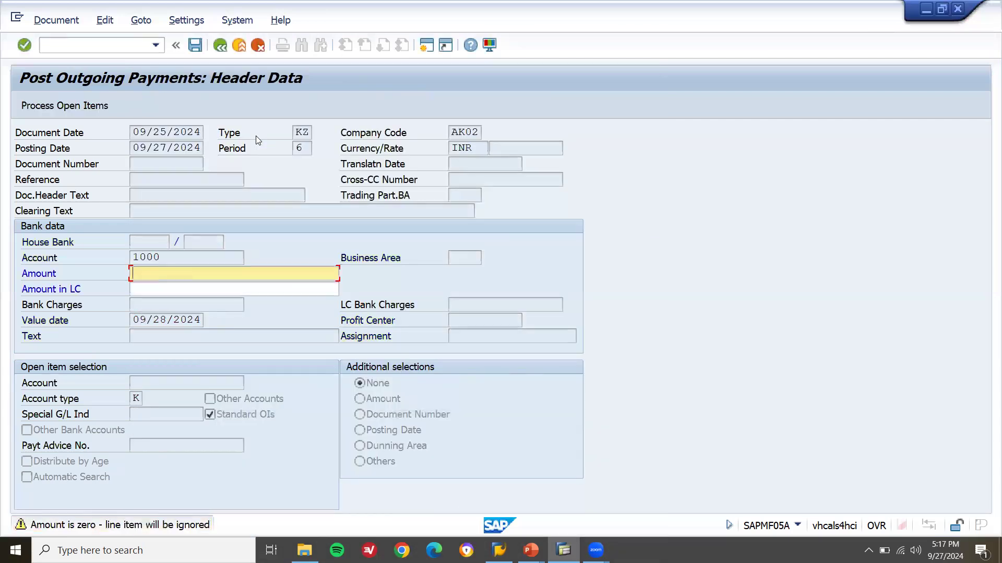
type("20000")
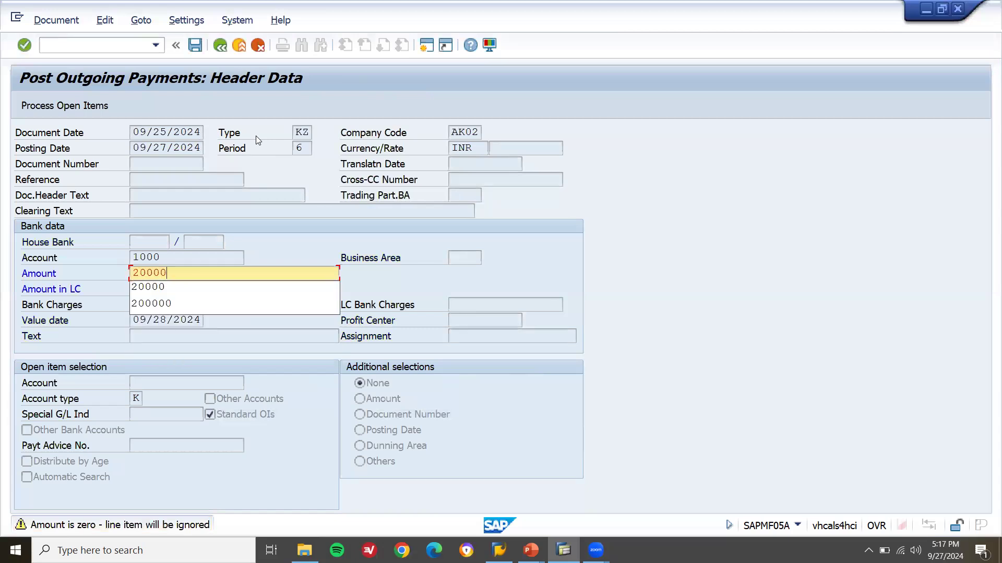
key("Return")
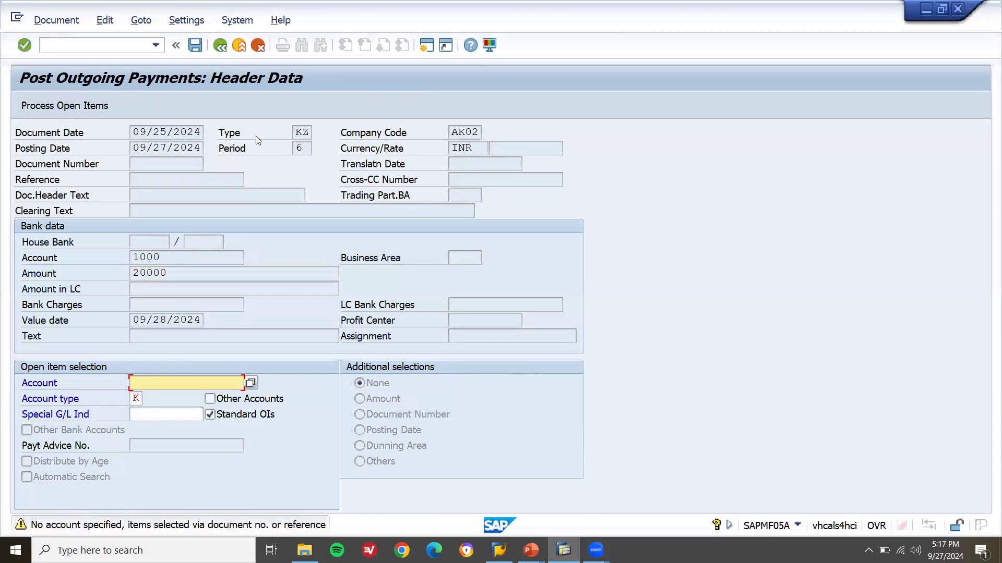
Select FICO VENDOR's account for open item selection, process its open item and post the outgoing payment, leaving the transaction
left_click(251, 383)
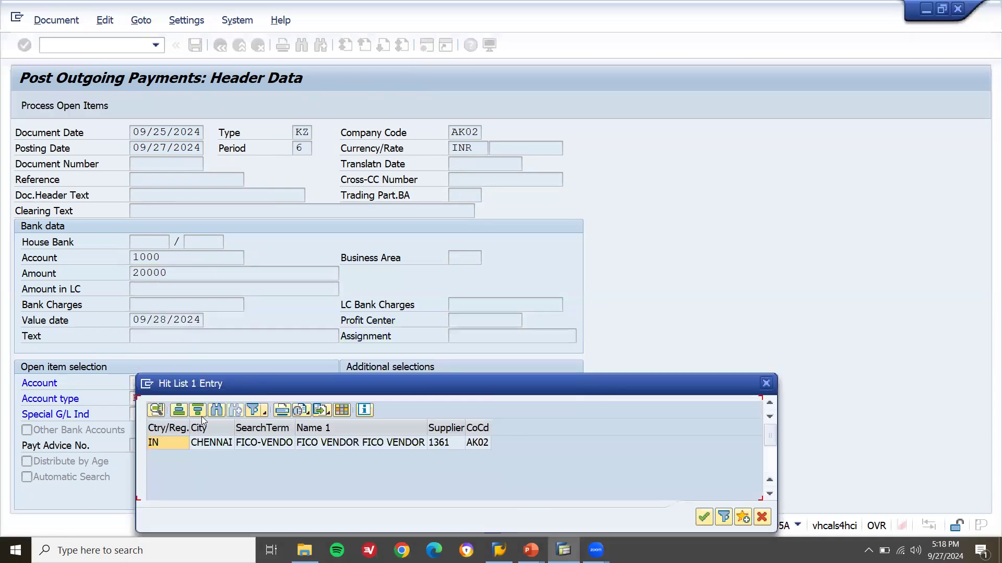
double_click(212, 441)
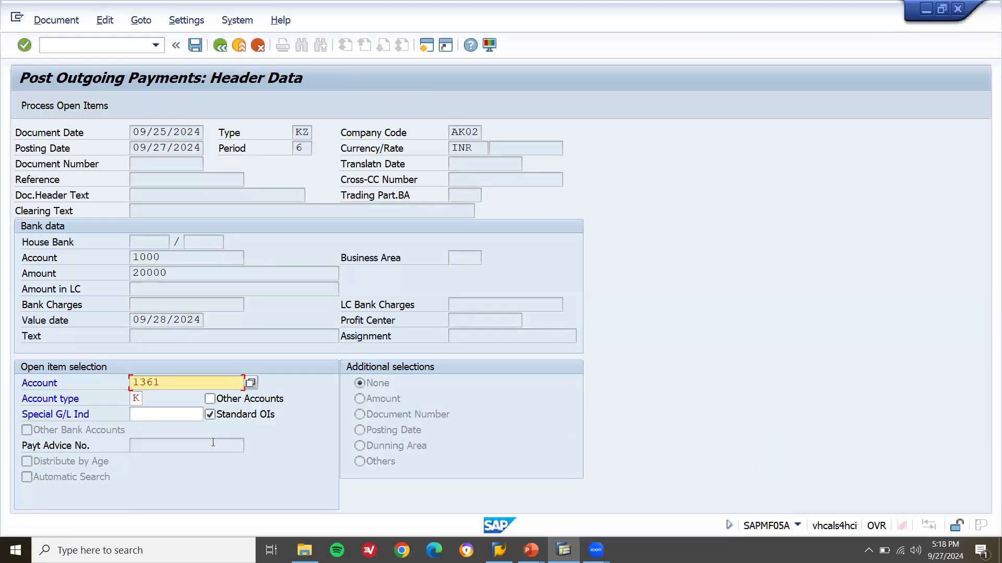
key("Return")
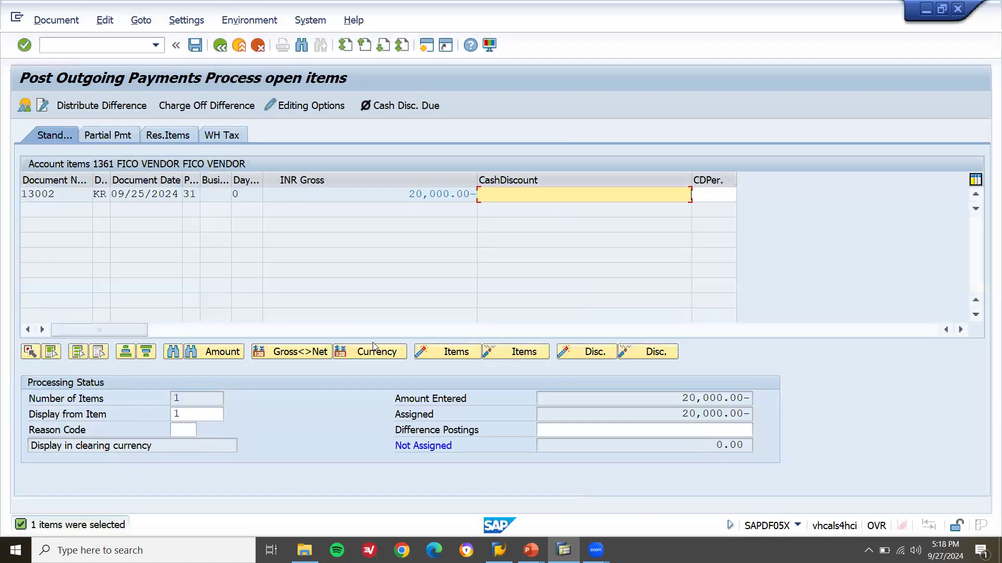
left_click(194, 46)
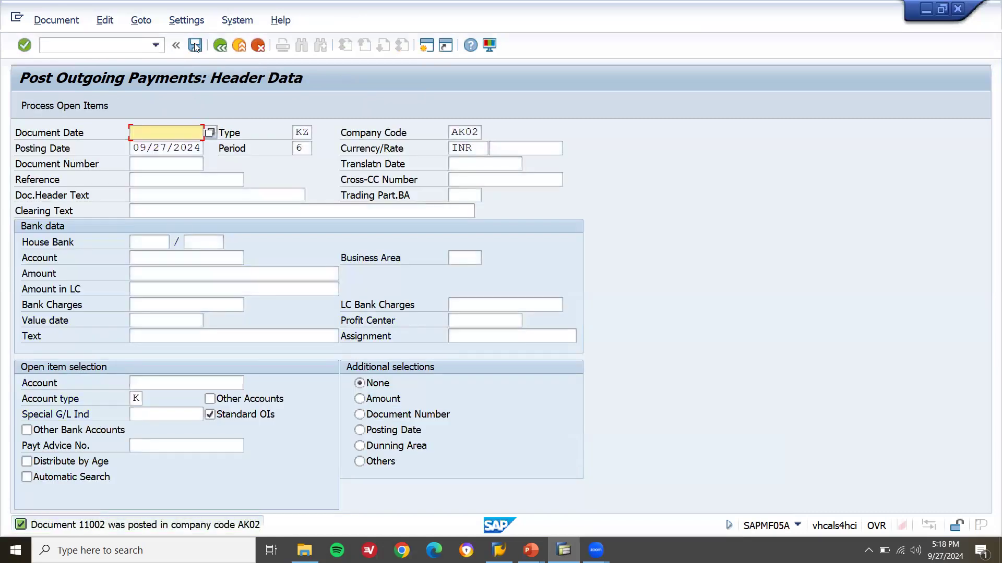
key("F3")
left_click(295, 314)
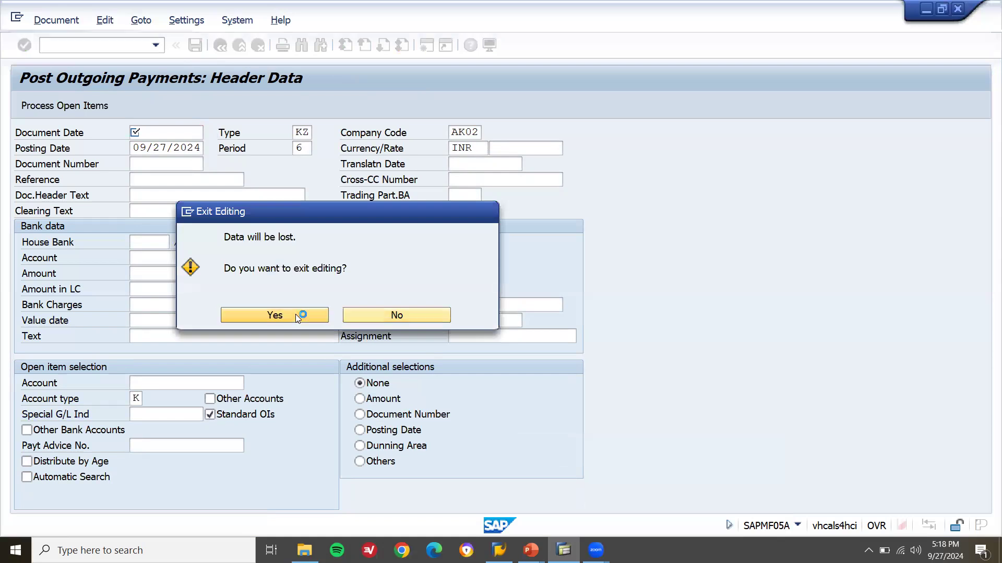
Check FICO VENDOR's balance with transaction /NFK10N for company code AK02 and fiscal year 2024, examining period 6
left_click(129, 48)
type("/NFK10N")
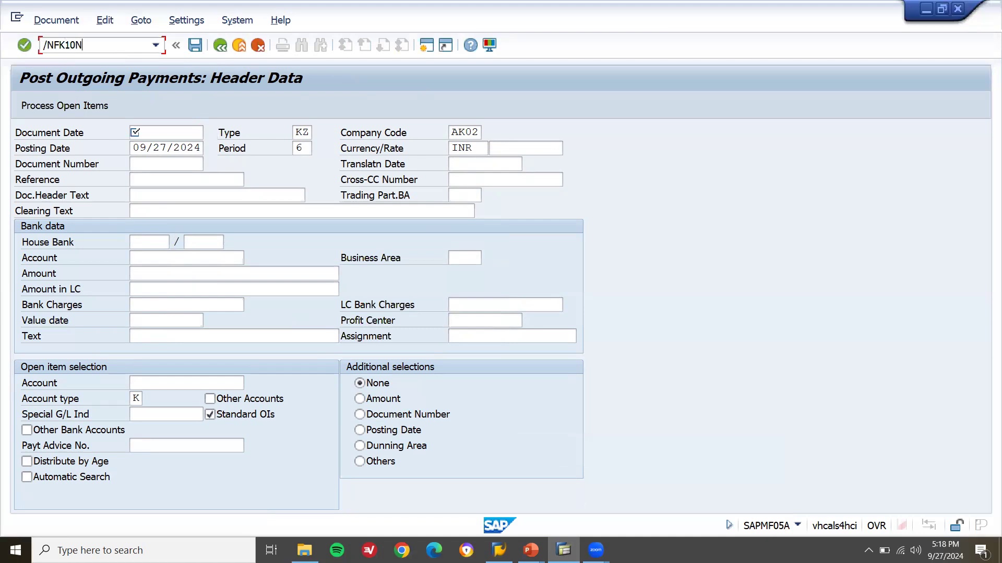
key("Return")
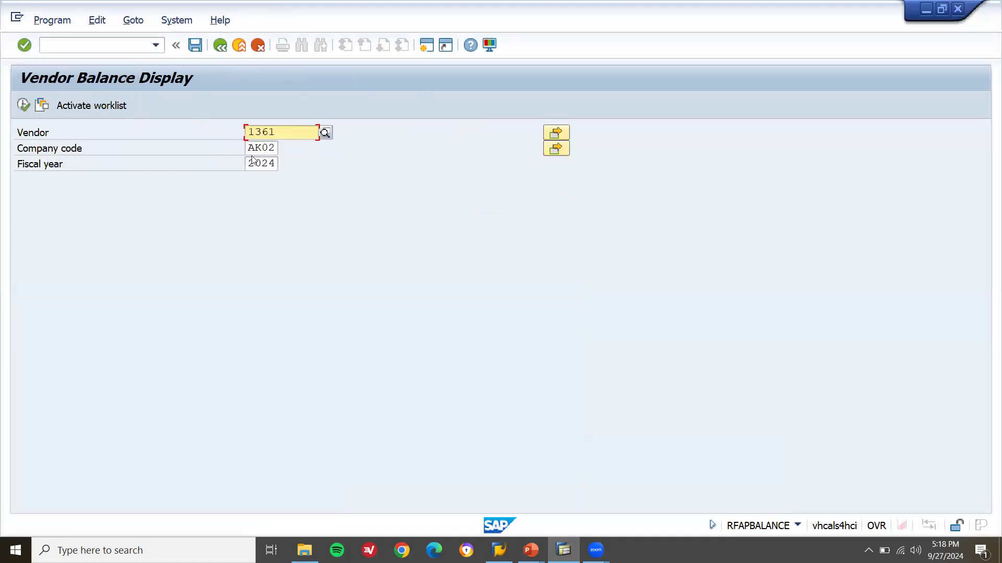
left_click(22, 106)
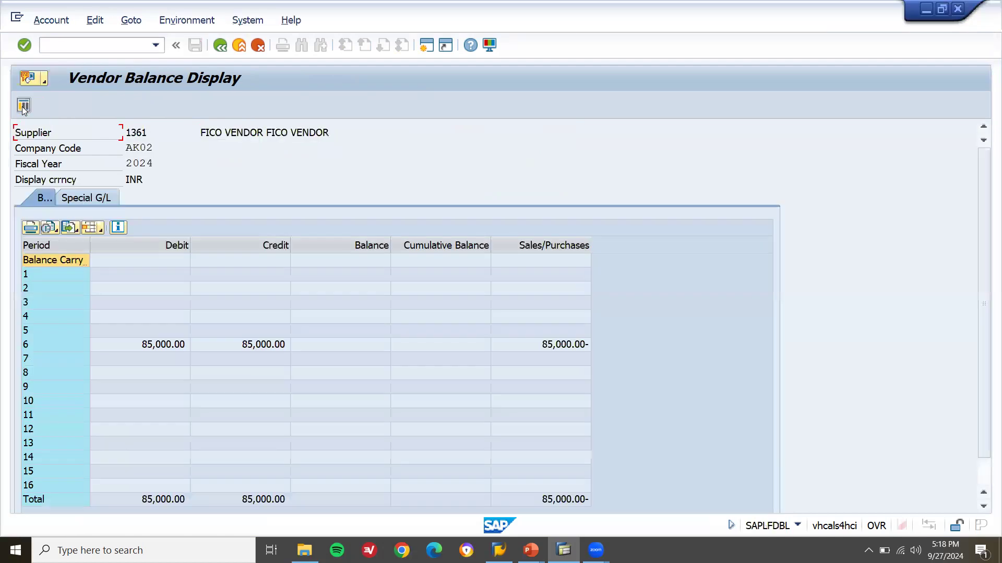
left_click(338, 351)
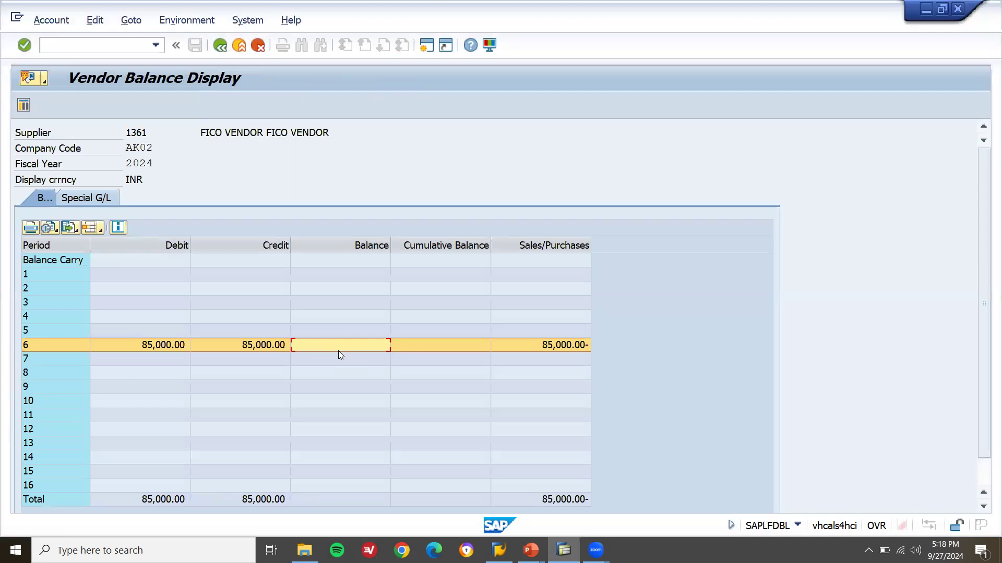
key("F3")
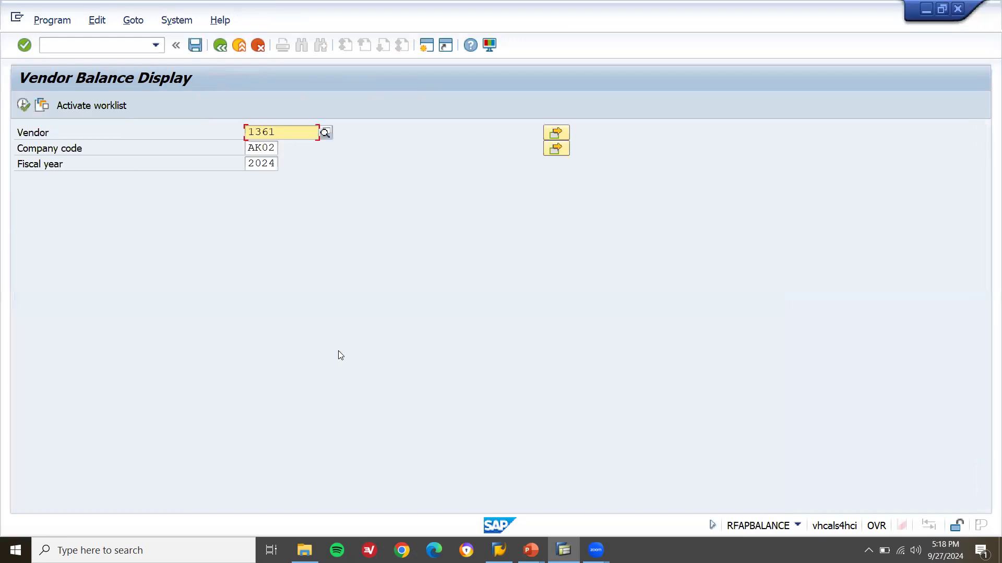
key("alt+Tab")
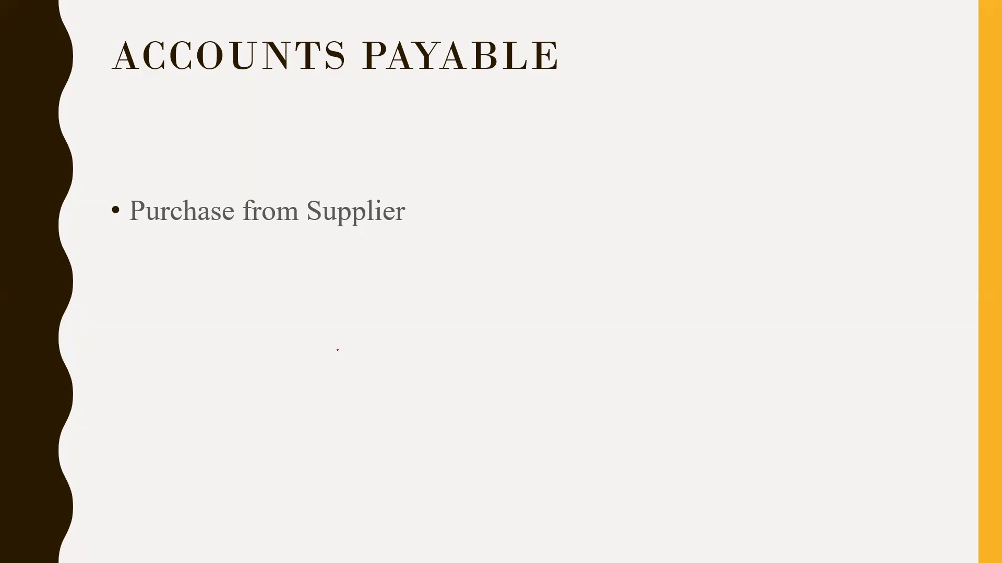
key("Right")
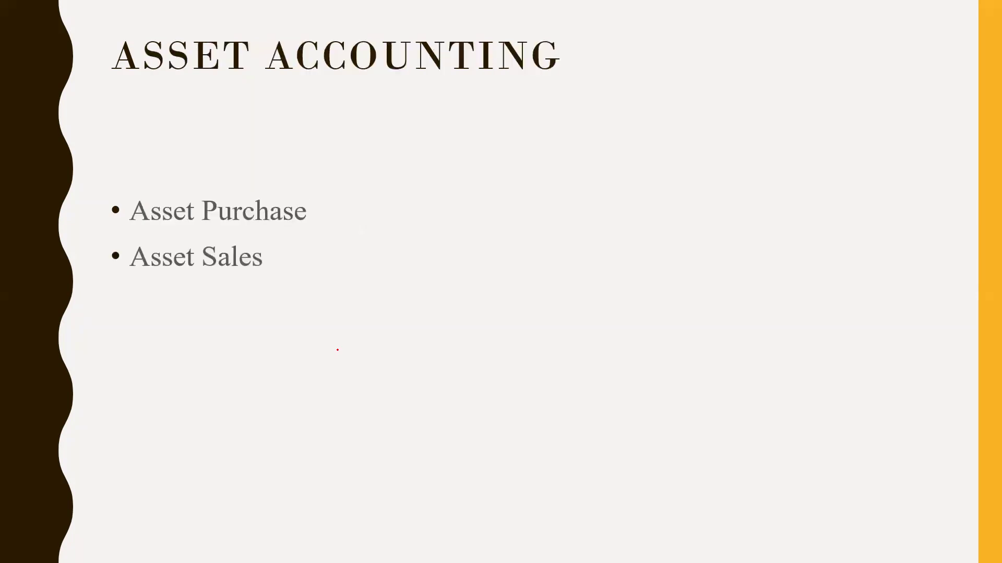